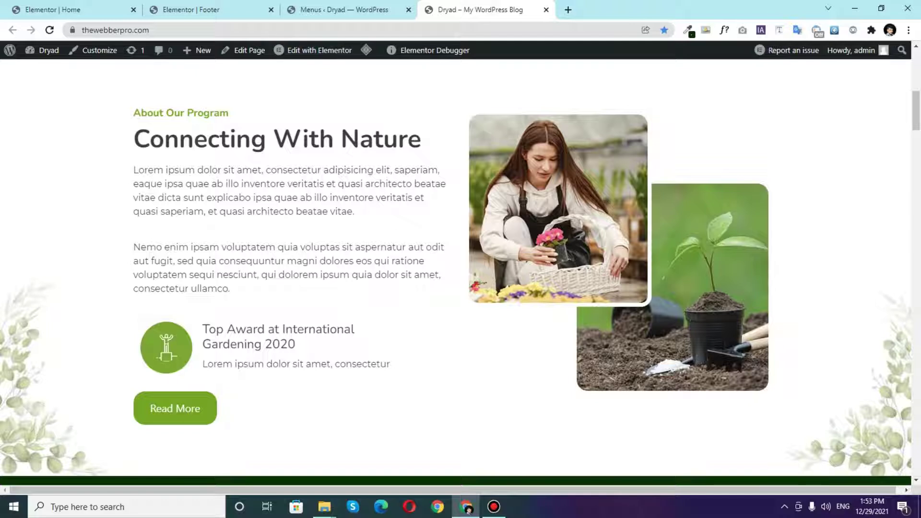
# Step: Open the saved templates list in the WordPress dashboard
pyautogui.click(344, 10)
pyautogui.click(40, 76)
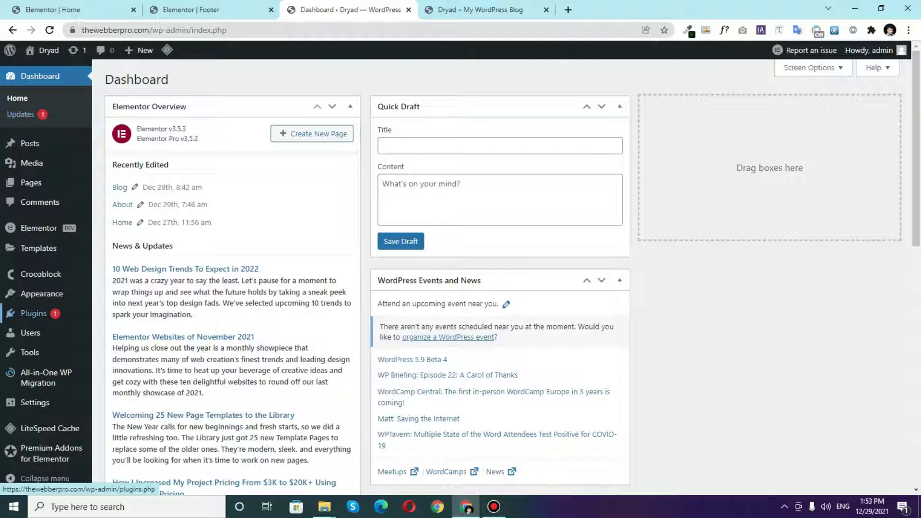
pyautogui.moveTo(42, 294)
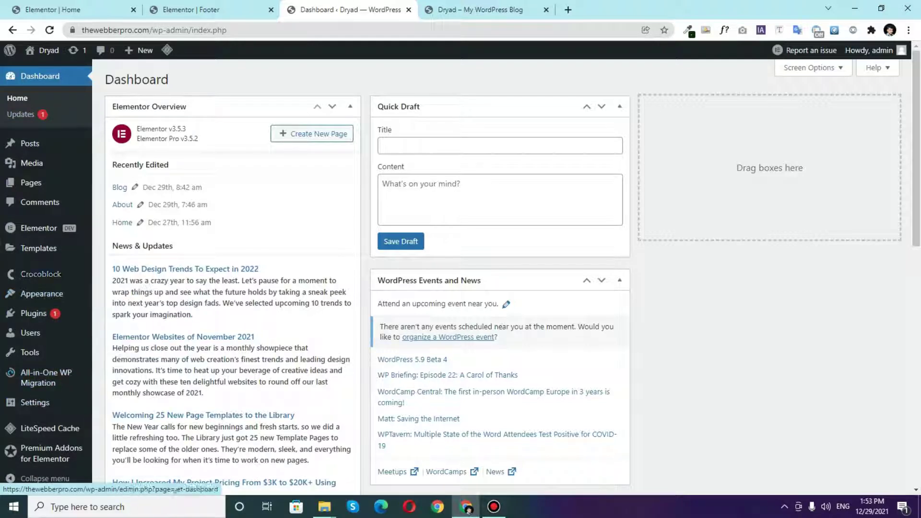
pyautogui.click(38, 248)
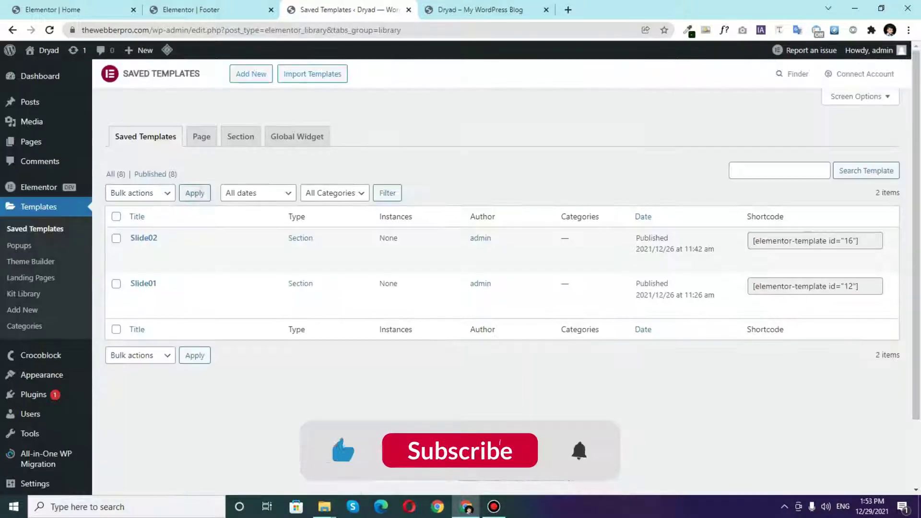
# Step: Create a new template of type Section named "Sidebar"
pyautogui.click(251, 74)
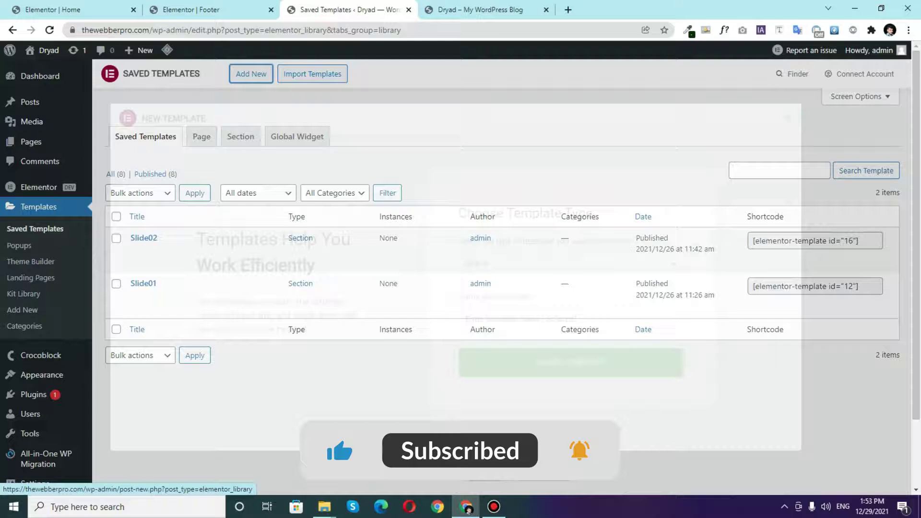
pyautogui.click(570, 264)
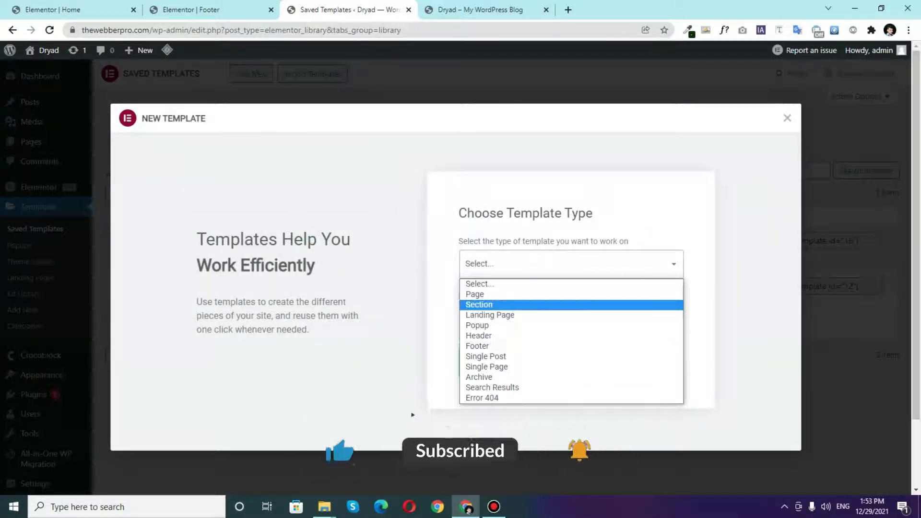
pyautogui.click(479, 304)
pyautogui.click(479, 319)
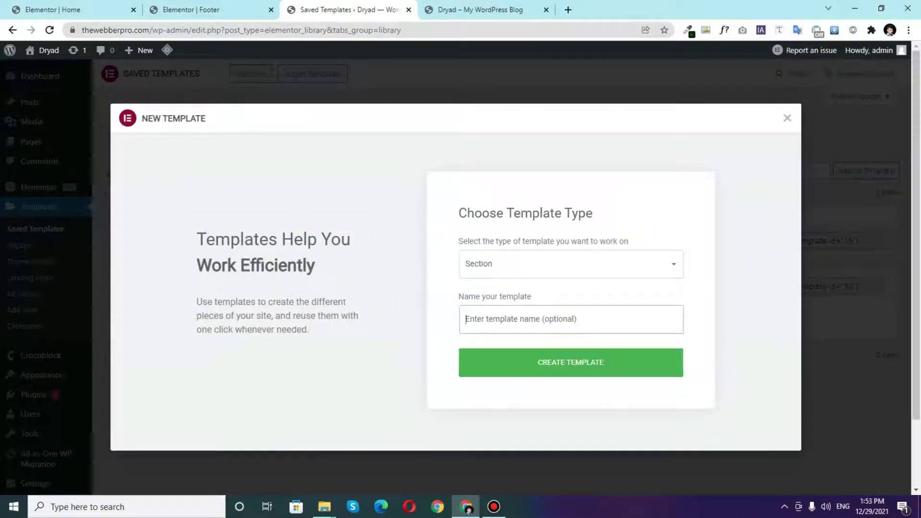
pyautogui.write('Si')
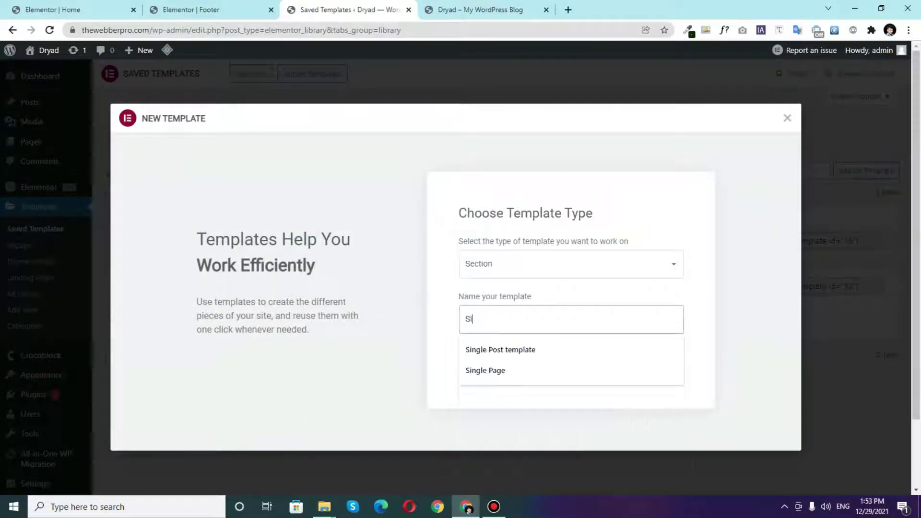
pyautogui.write('debar')
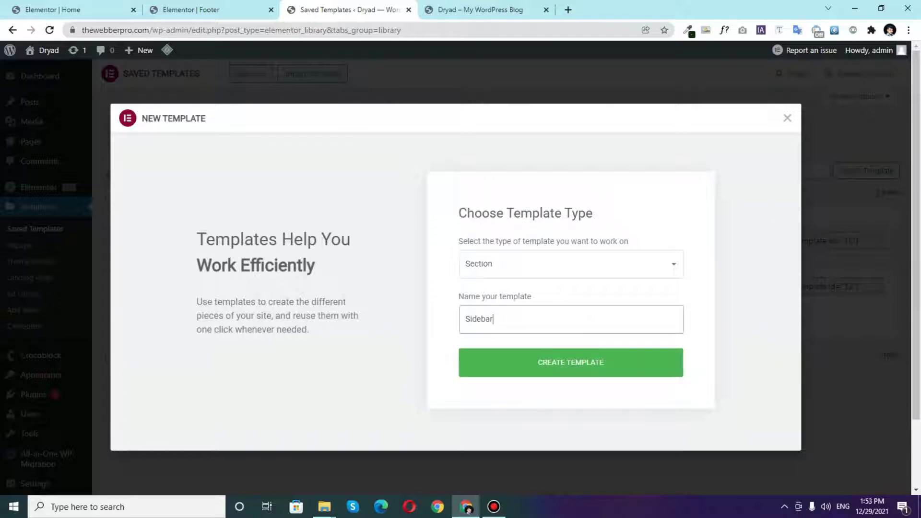
pyautogui.press('Return')
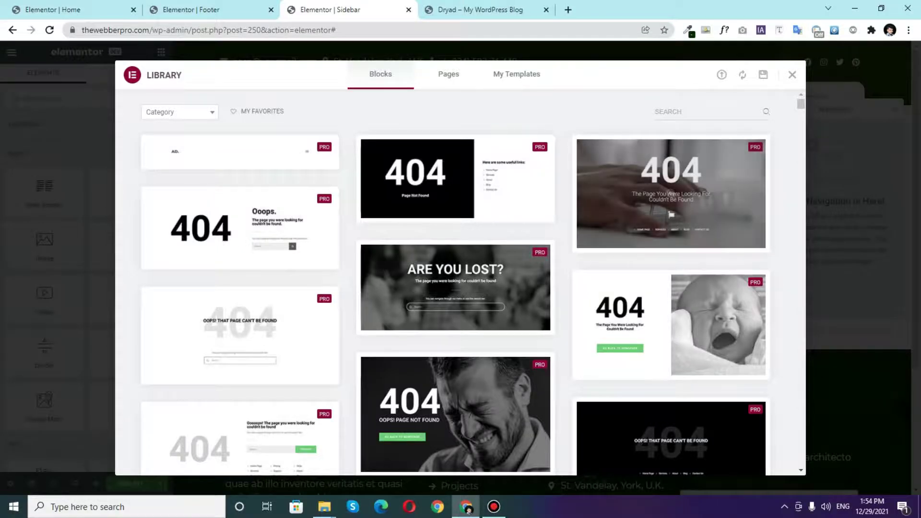
# Step: Dismiss the template library and Navigator, and add a new single-column section to the Sidebar template
pyautogui.click(792, 74)
pyautogui.hotkey('ctrl', 'i')
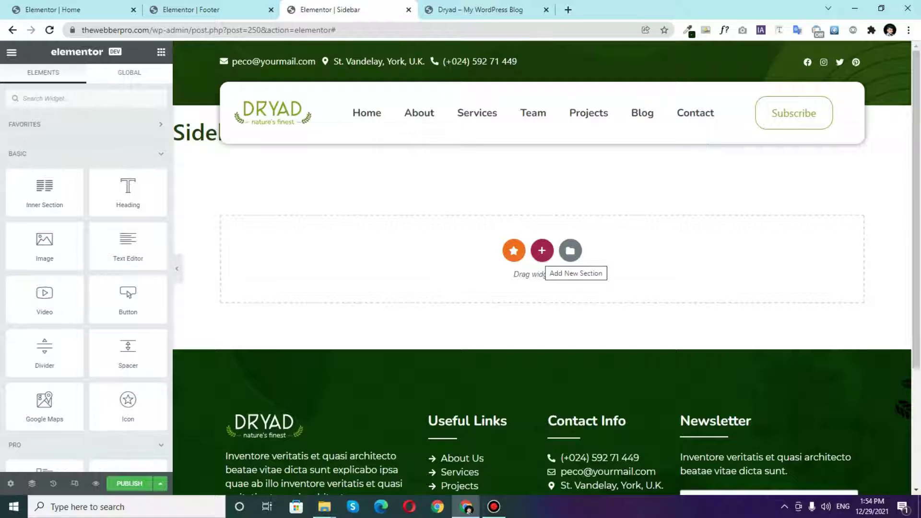
pyautogui.click(541, 250)
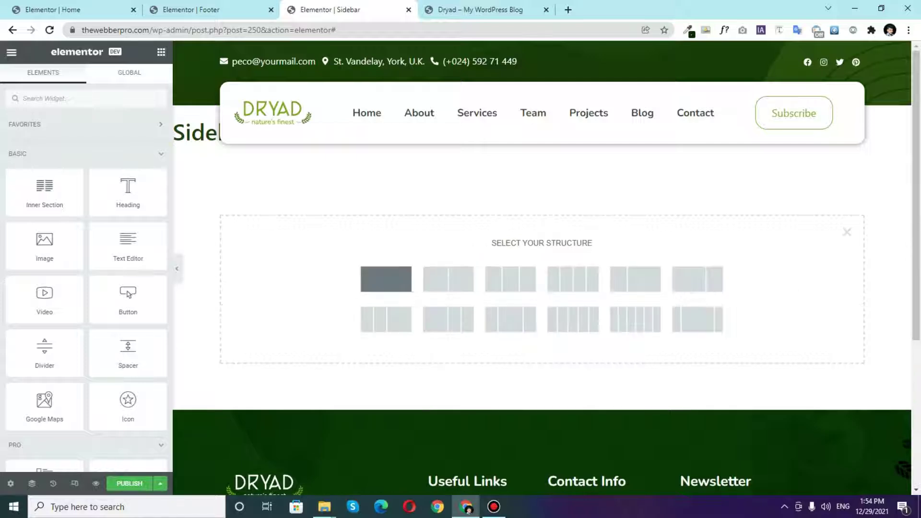
pyautogui.click(386, 279)
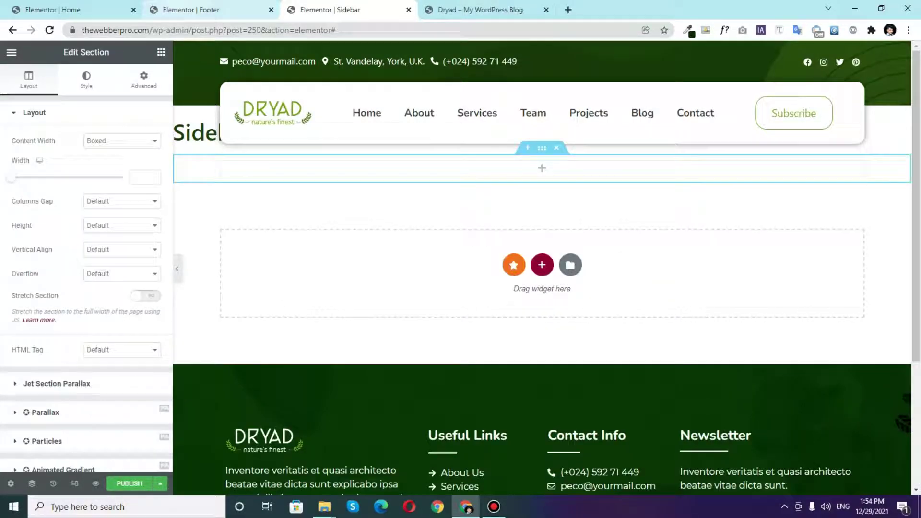
# Step: Copy the Useful Links column from the Footer template and paste it into the new section of the Sidebar template
pyautogui.click(211, 10)
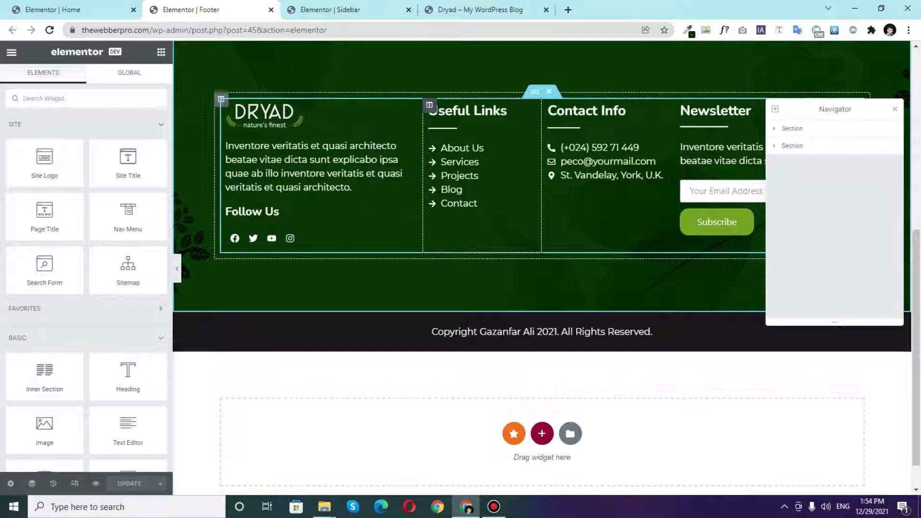
pyautogui.rightClick(429, 106)
pyautogui.click(451, 179)
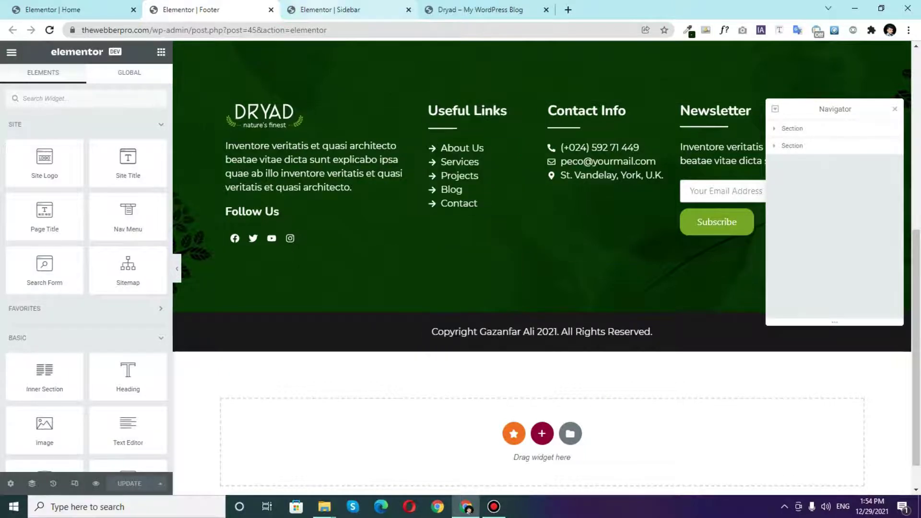
pyautogui.hotkey('ctrl', 'Tab')
pyautogui.rightClick(221, 162)
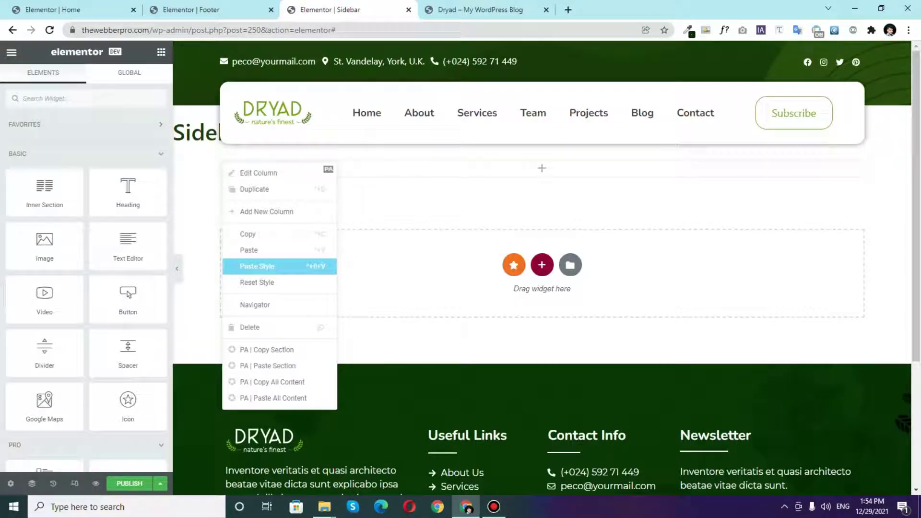
pyautogui.click(259, 250)
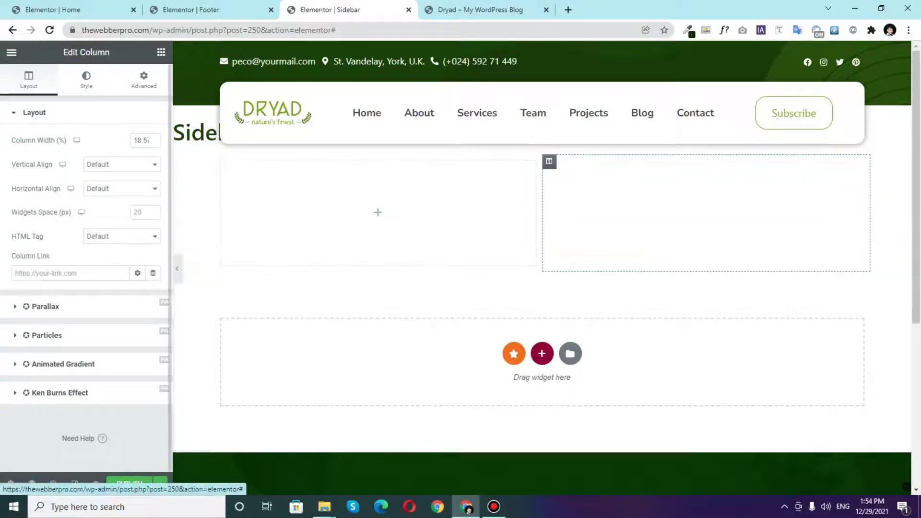
# Step: Give the pasted Useful Links column a classic background in a light grey color
pyautogui.click(86, 79)
pyautogui.click(122, 165)
pyautogui.click(153, 188)
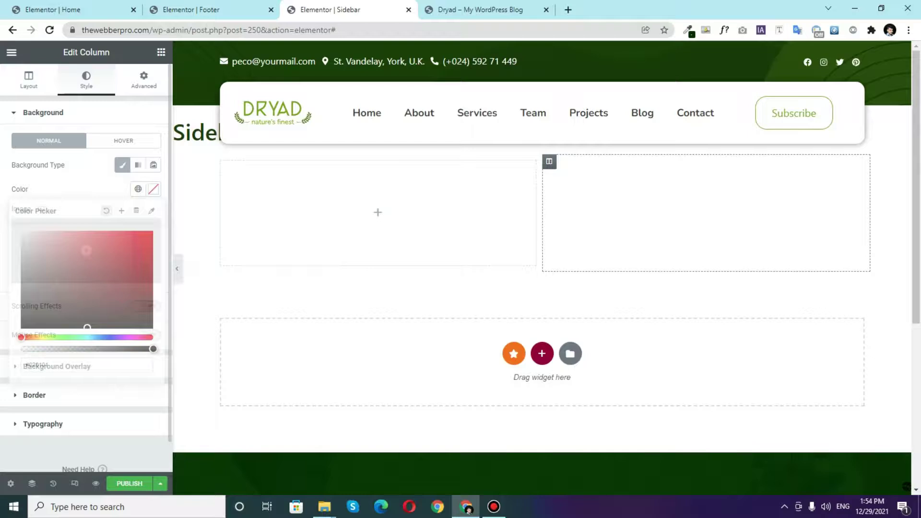
pyautogui.hotkey('ctrl', 'v')
pyautogui.moveTo(23, 250)
pyautogui.mouseDown()
pyautogui.moveTo(22, 236)
pyautogui.moveTo(22, 245)
pyautogui.mouseUp()
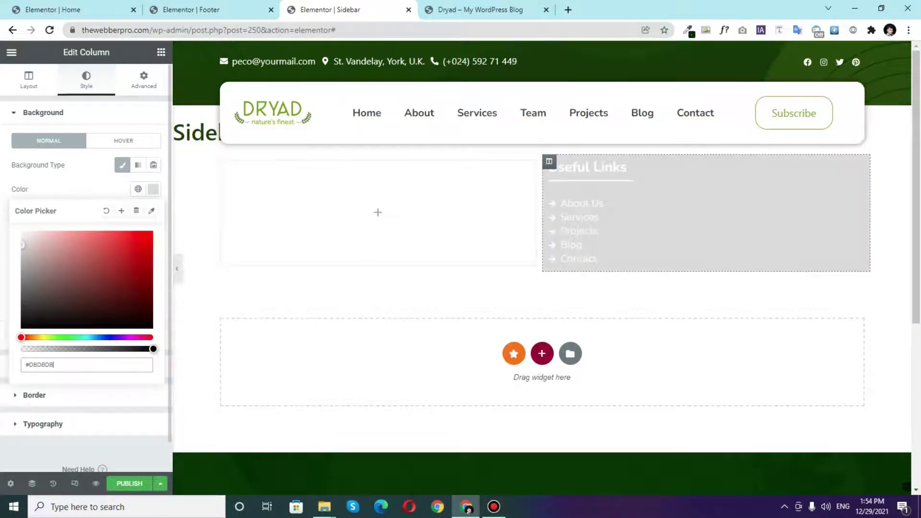
# Step: Set the "Useful Links" heading's text color to the global Primary color
pyautogui.click(624, 167)
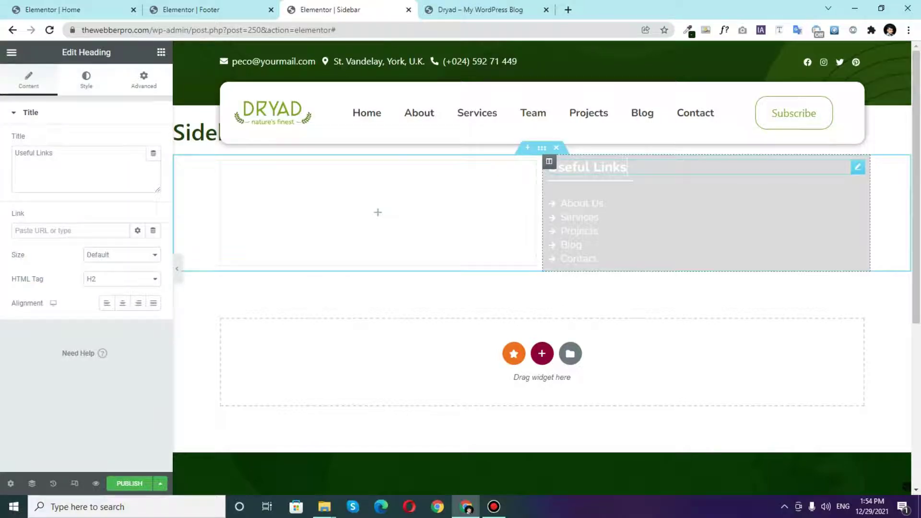
pyautogui.click(86, 79)
pyautogui.click(138, 140)
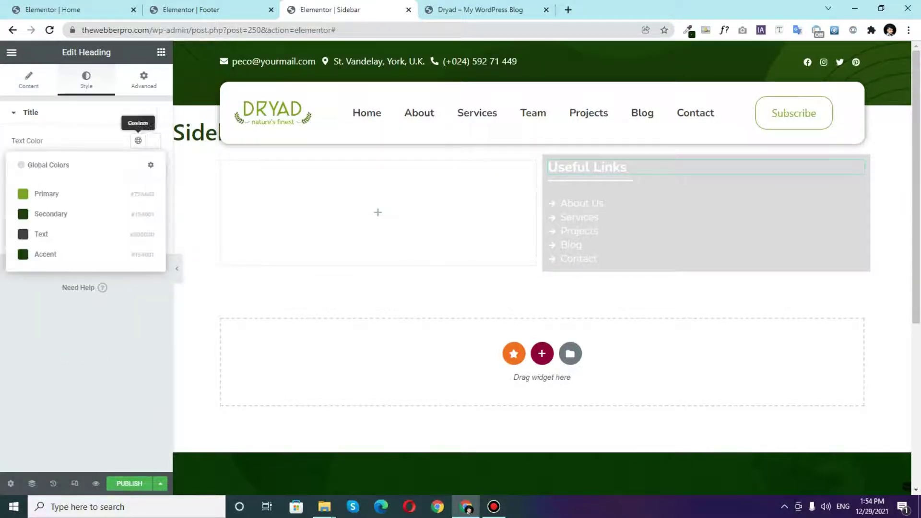
pyautogui.click(41, 234)
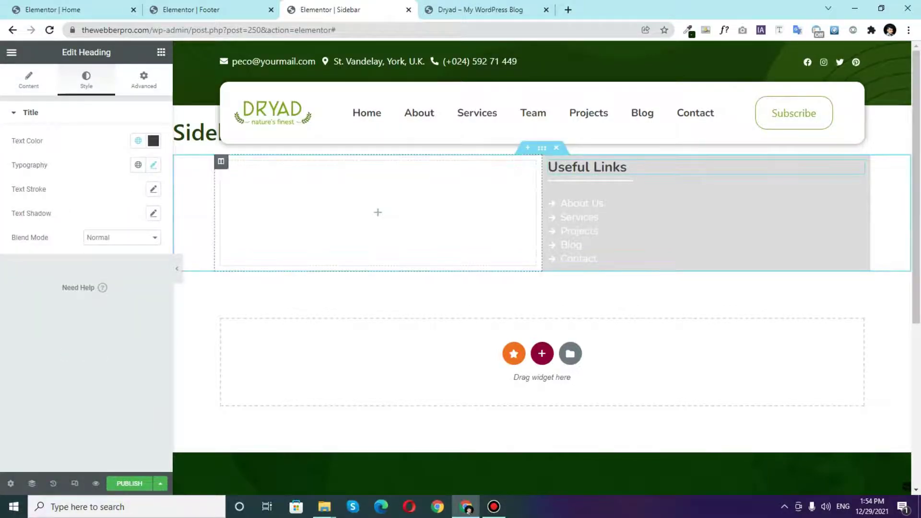
pyautogui.click(138, 141)
pyautogui.click(42, 193)
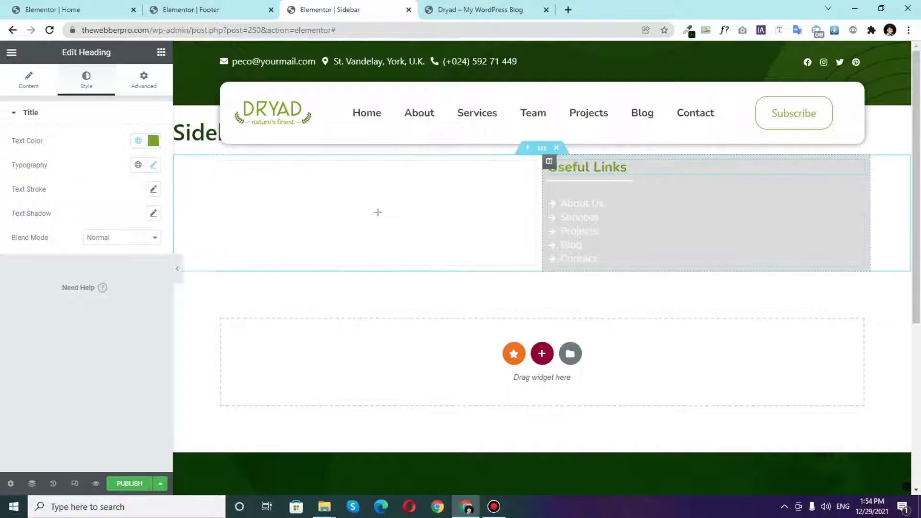
# Step: Set the color of the divider under the Useful Links heading to the global Text color
pyautogui.click(590, 183)
pyautogui.click(87, 79)
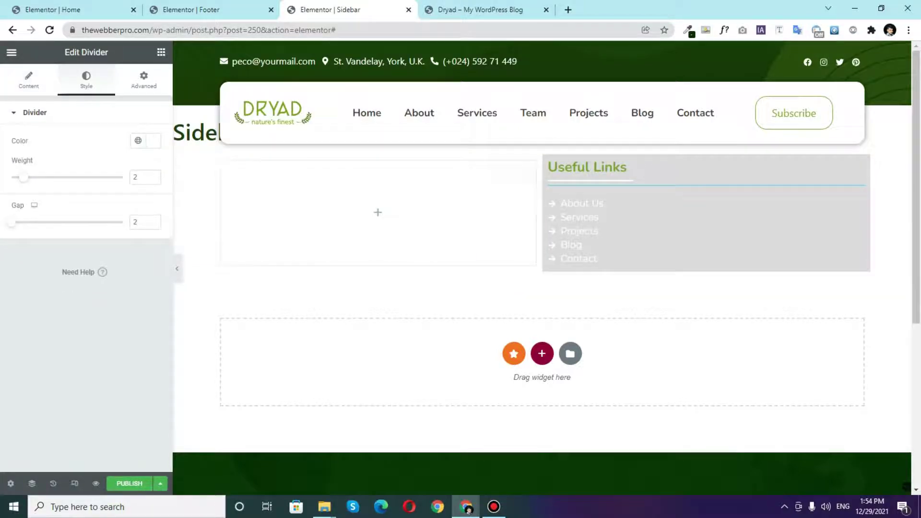
pyautogui.click(138, 141)
pyautogui.click(42, 235)
# Step: Color the link list's icons with the global Primary color and its text with the global Text color
pyautogui.click(857, 203)
pyautogui.click(86, 79)
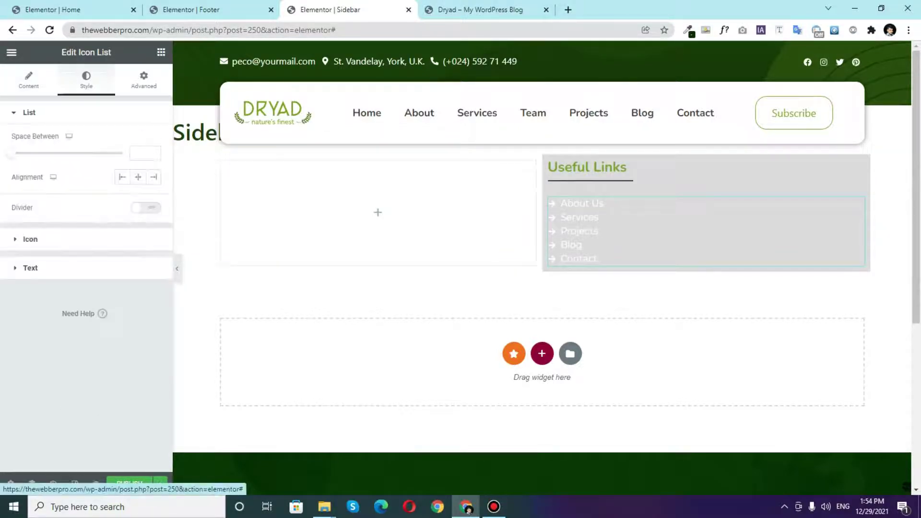
pyautogui.click(29, 239)
pyautogui.click(137, 169)
pyautogui.click(42, 219)
pyautogui.click(30, 288)
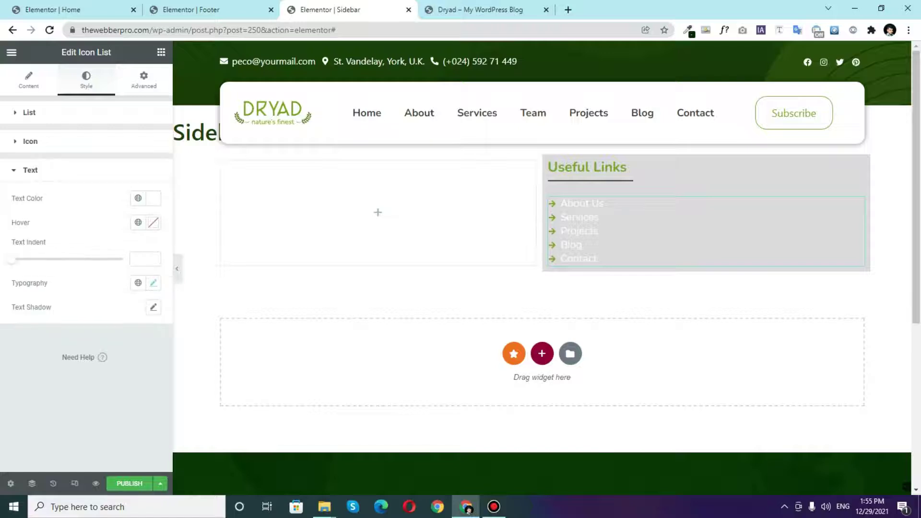
pyautogui.click(138, 198)
pyautogui.click(42, 292)
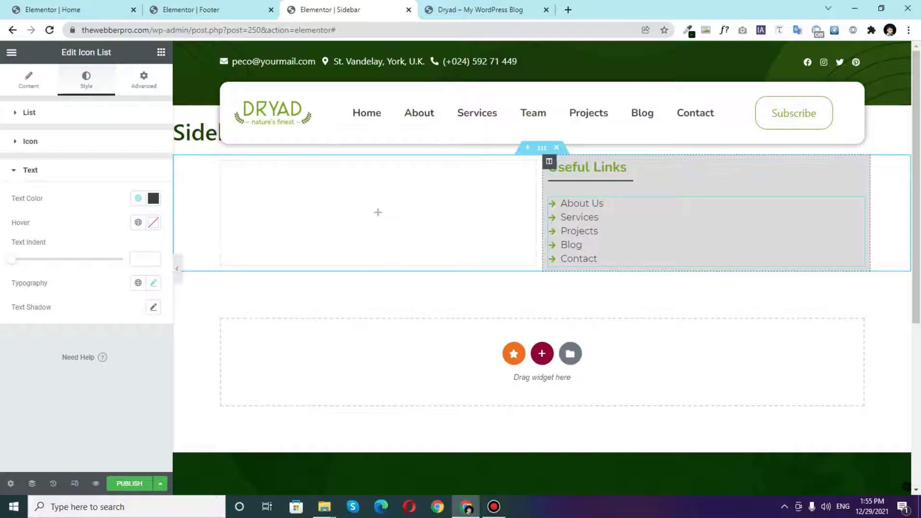
# Step: Lighten the Useful Links column's background color to #F3F3F3
pyautogui.click(549, 161)
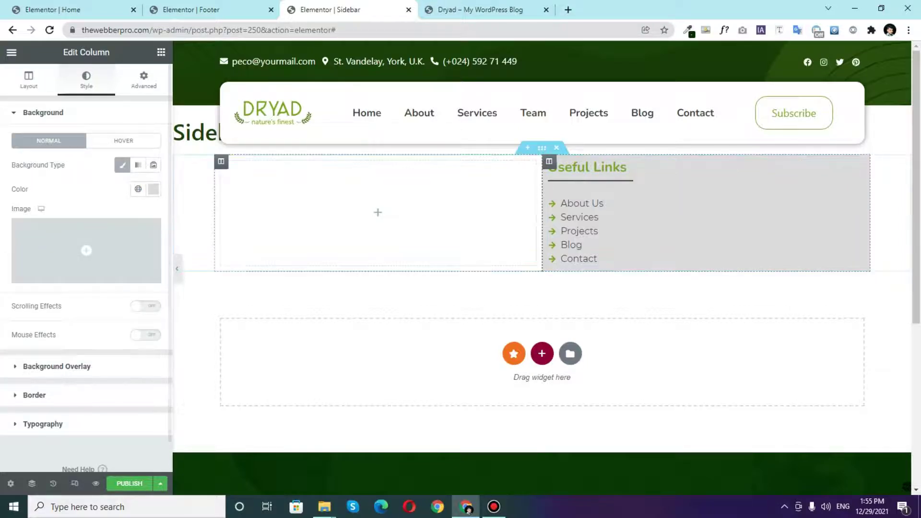
pyautogui.click(153, 189)
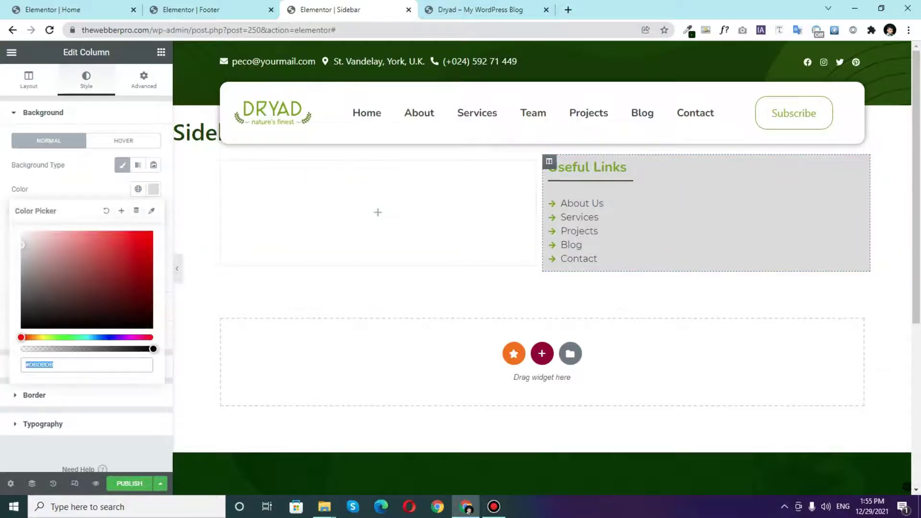
pyautogui.write('#EEEEEE')
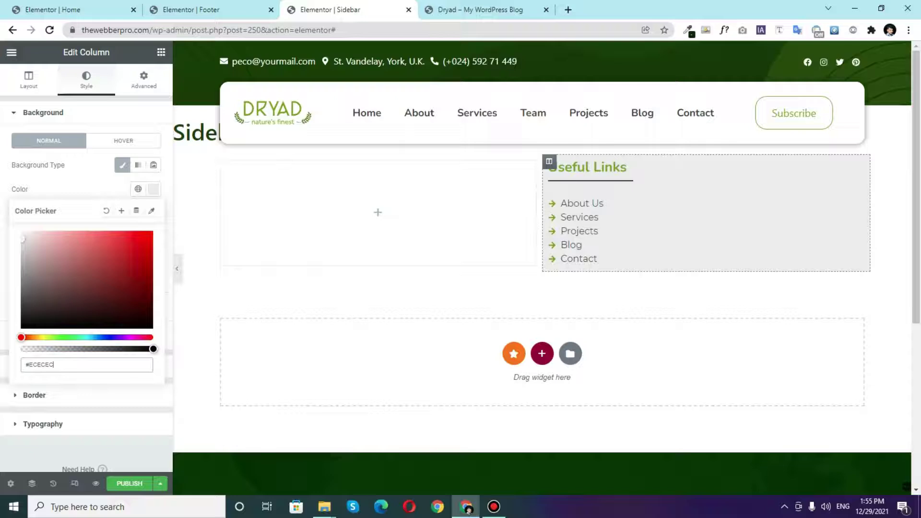
pyautogui.moveTo(23, 240); pyautogui.dragTo(23, 236)
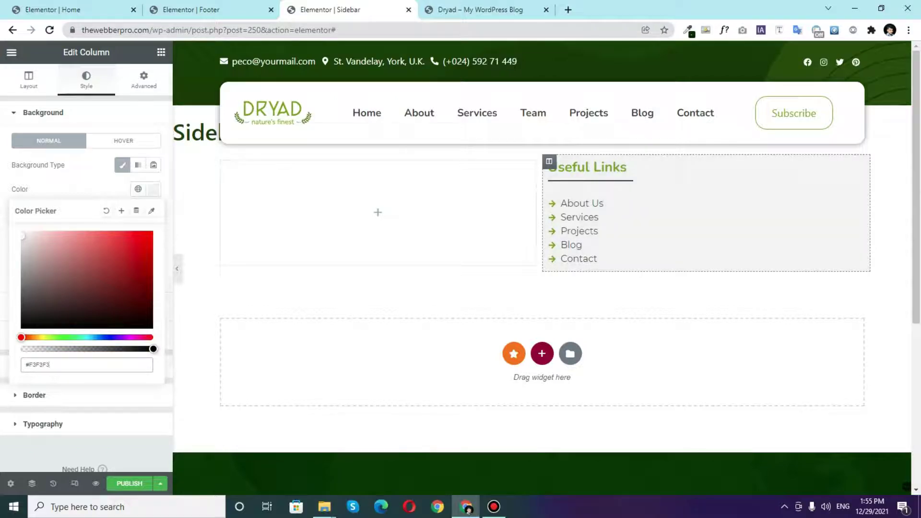
pyautogui.press('Escape')
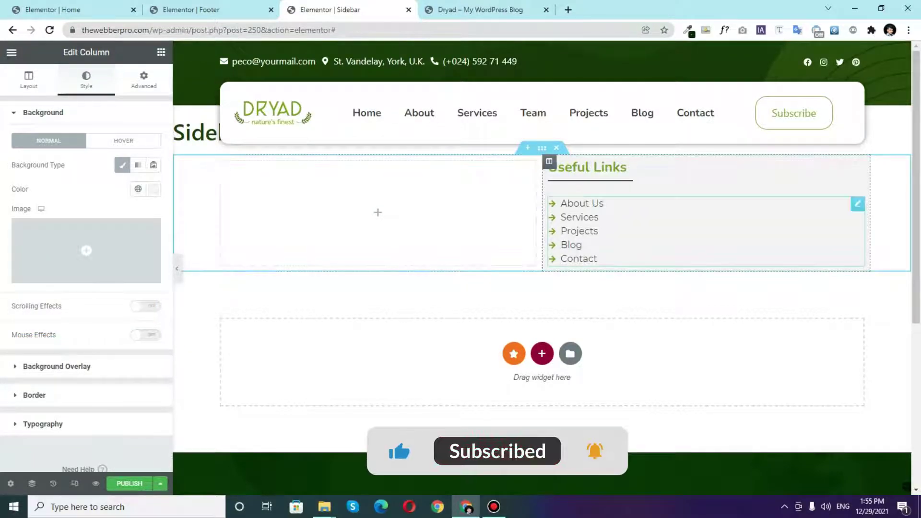
# Step: Delete the empty column beside the Useful Links column
pyautogui.rightClick(218, 165)
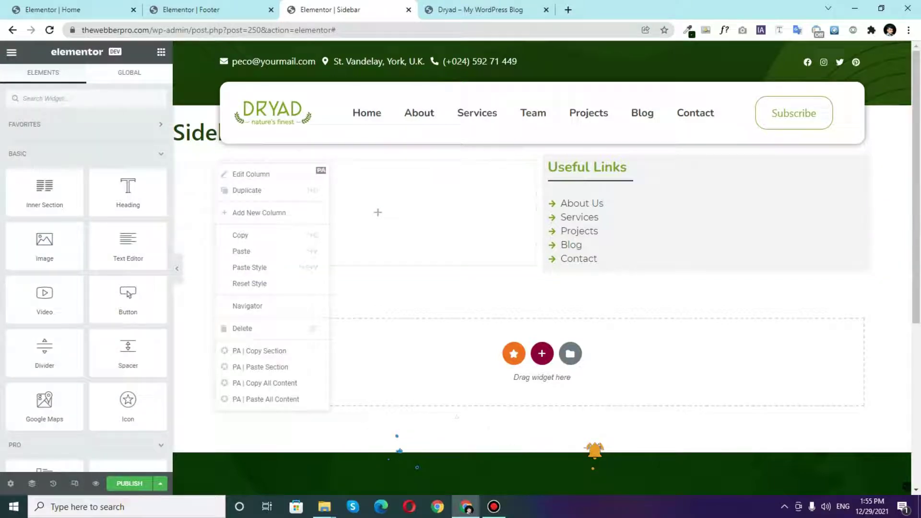
pyautogui.click(247, 328)
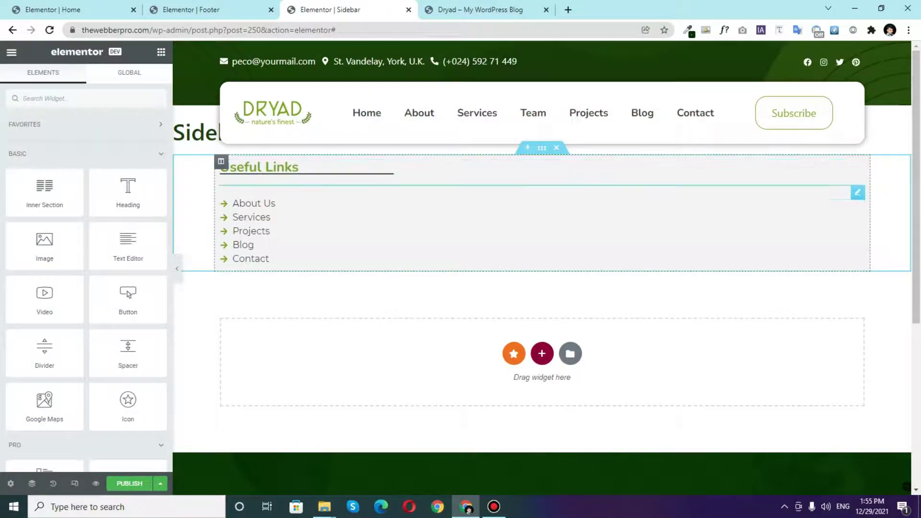
# Step: Set the top margin of the divider under the Useful Links heading to -1
pyautogui.click(307, 174)
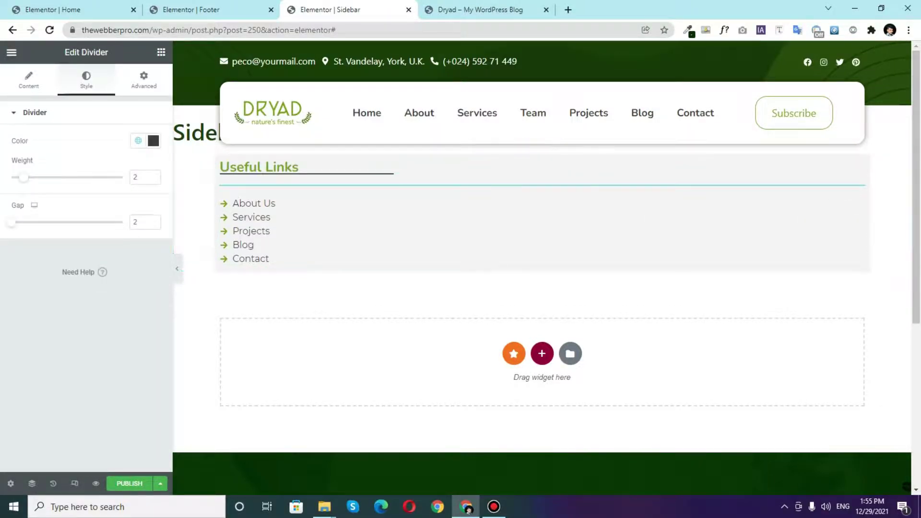
pyautogui.click(144, 79)
pyautogui.click(26, 154)
pyautogui.write('-1')
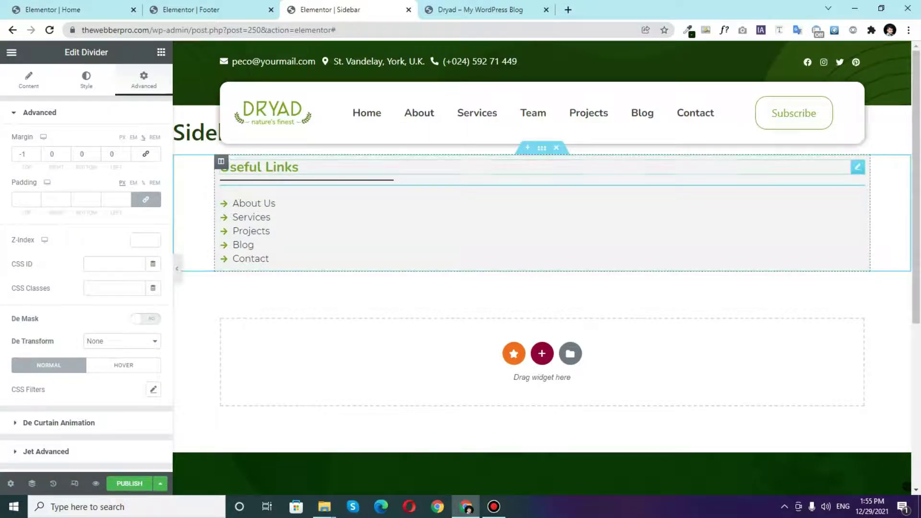
# Step: Duplicate the Useful Links section in the Sidebar template
pyautogui.click(465, 9)
pyautogui.hotkey('ctrl', 'shift', 'Tab')
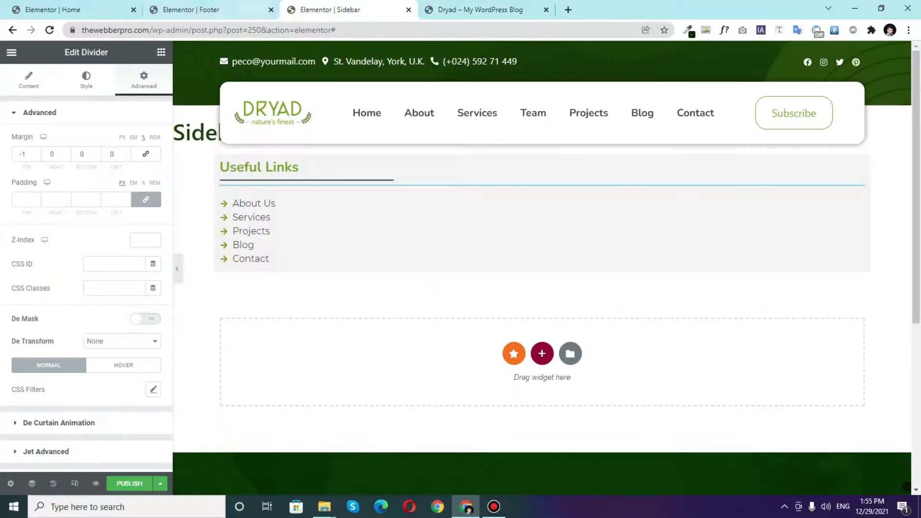
pyautogui.hotkey('ctrl', 'shift', 'Tab')
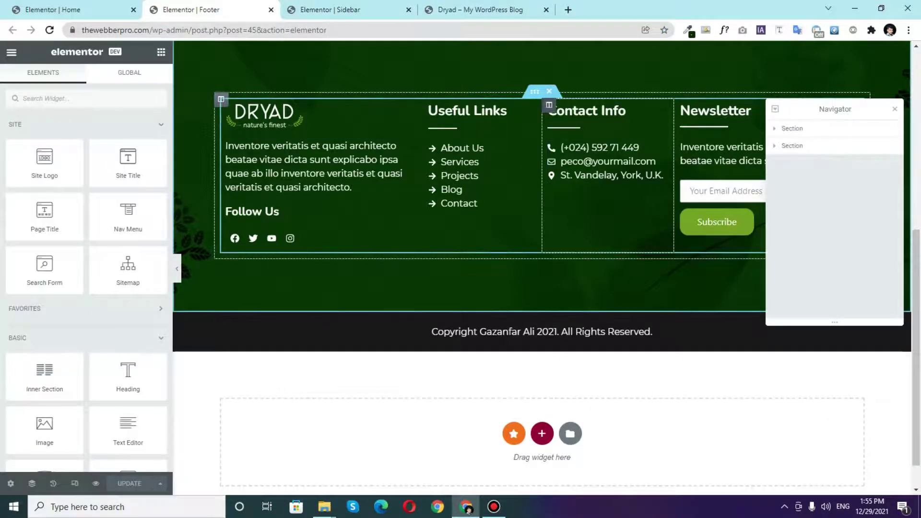
pyautogui.hotkey('ctrl', 'Tab')
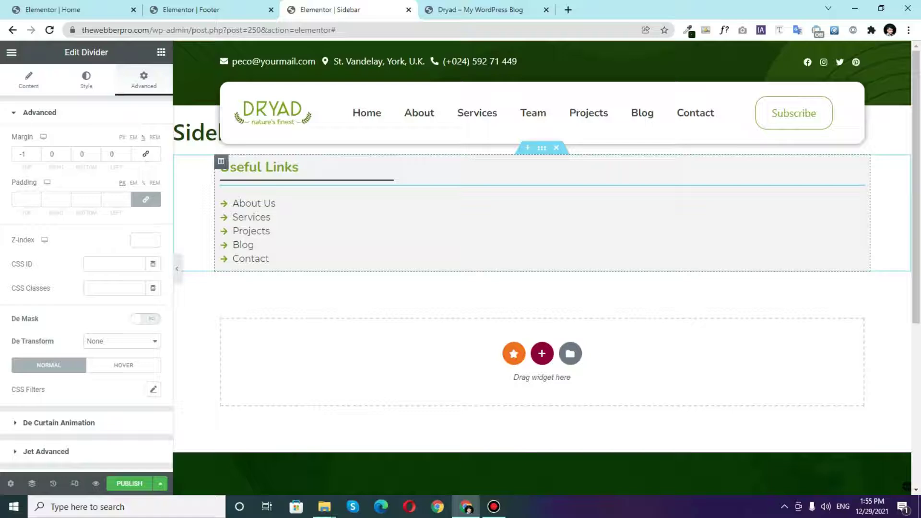
pyautogui.rightClick(541, 147)
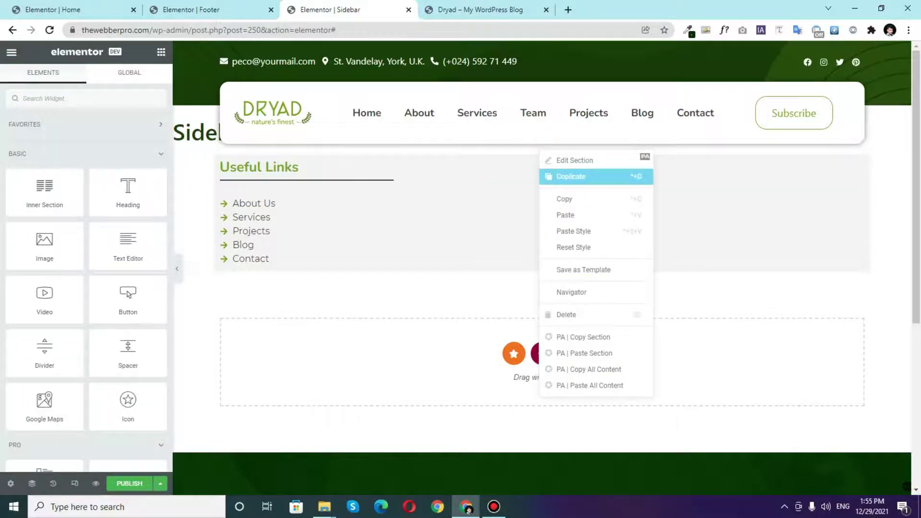
pyautogui.click(571, 176)
pyautogui.click(191, 9)
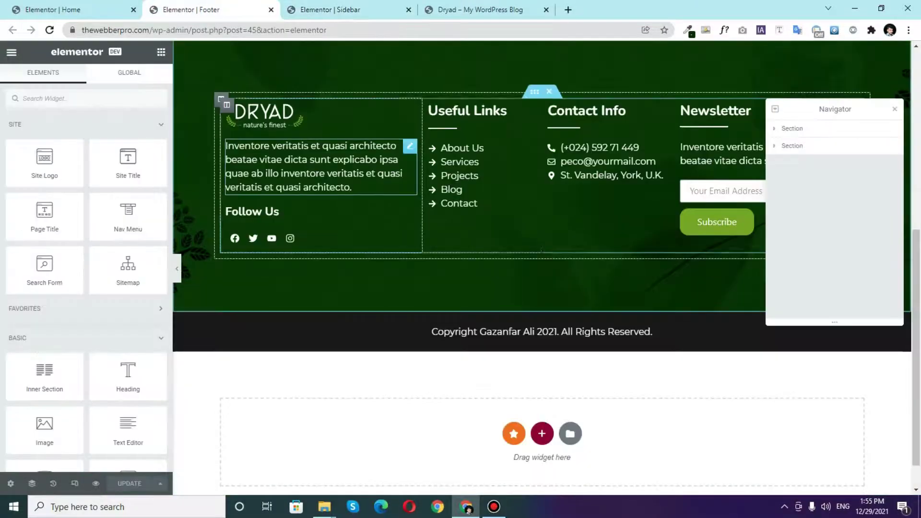
pyautogui.click(662, 110)
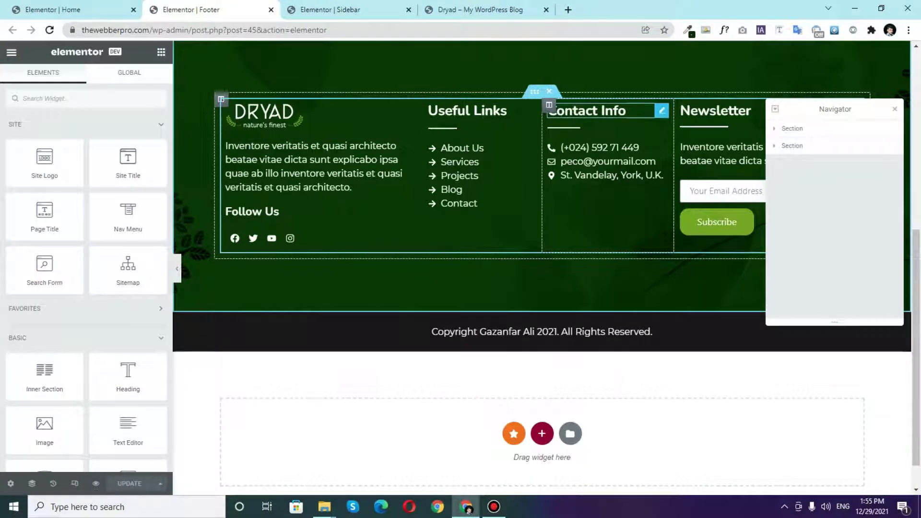
pyautogui.hotkey('ctrl', 'a')
pyautogui.write("Everything is changing so quickly, it's hard to keep up with the x's and o's of gardening. So why not let our guide you and we'll be set?")
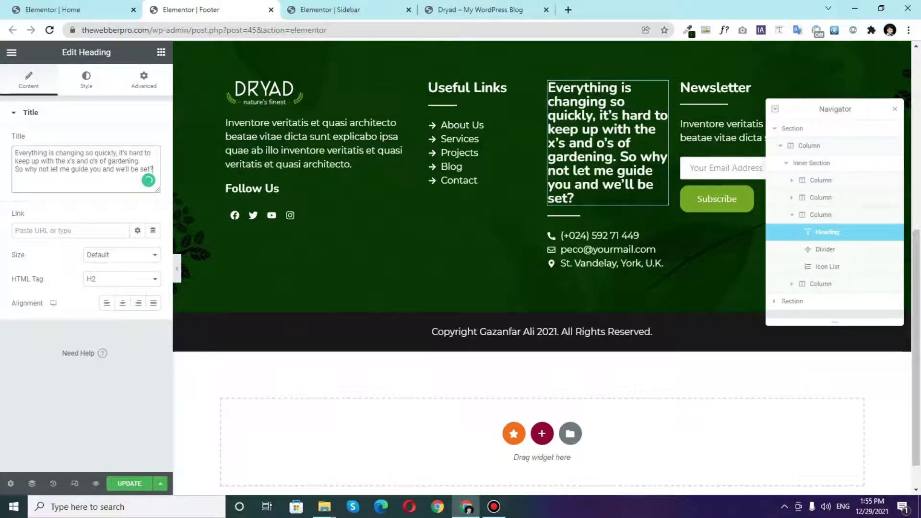
pyautogui.hotkey('ctrl', 'z')
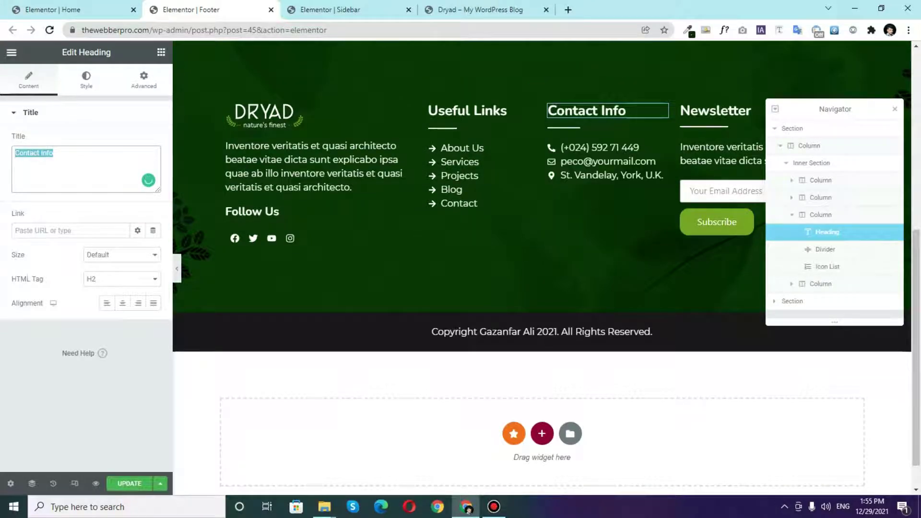
# Step: Change the heading of the duplicated section in the Sidebar template to "Contact Info"
pyautogui.click(349, 10)
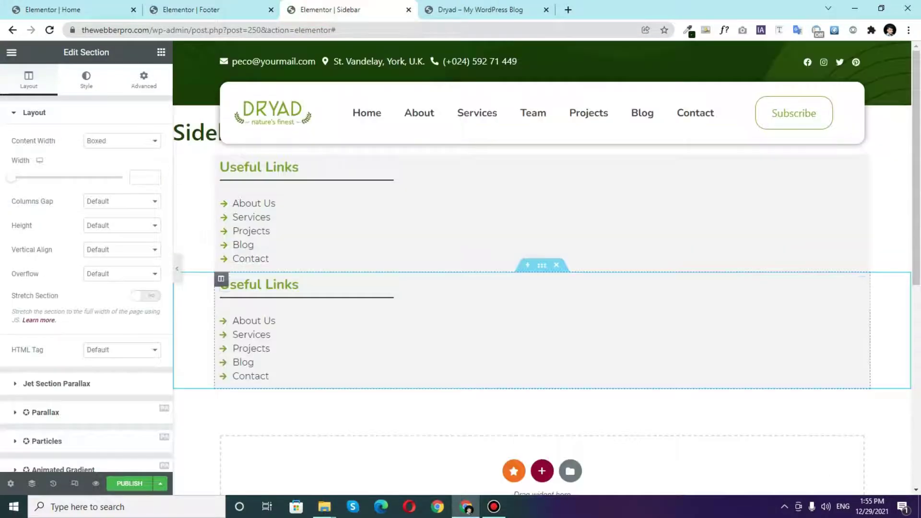
pyautogui.click(297, 284)
pyautogui.hotkey('ctrl', 'a')
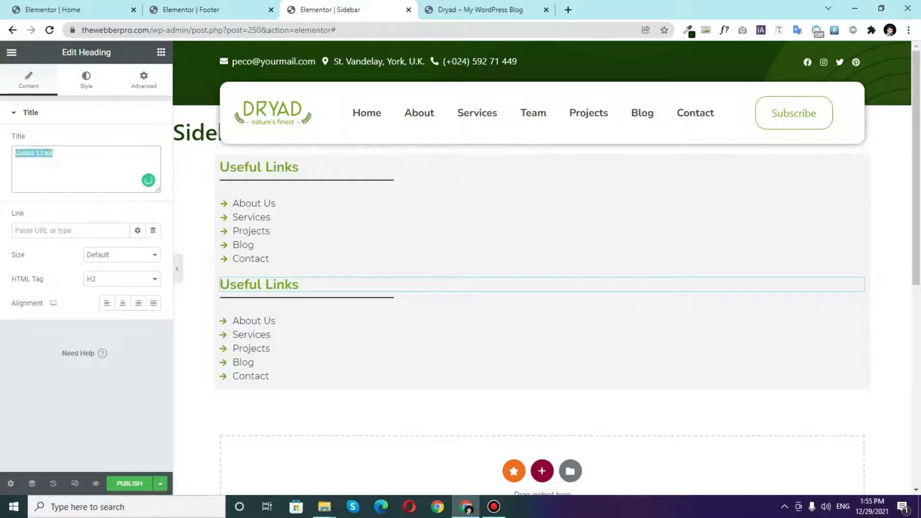
pyautogui.write('Contact Info')
# Step: Copy the Contact Info icon list from the Footer template and paste it below the link list in the Sidebar's Contact Info section
pyautogui.click(480, 10)
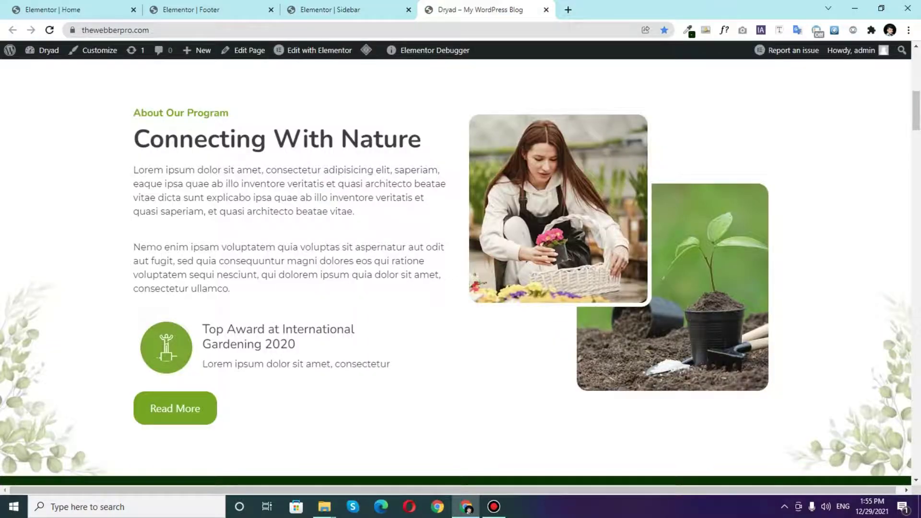
pyautogui.click(206, 9)
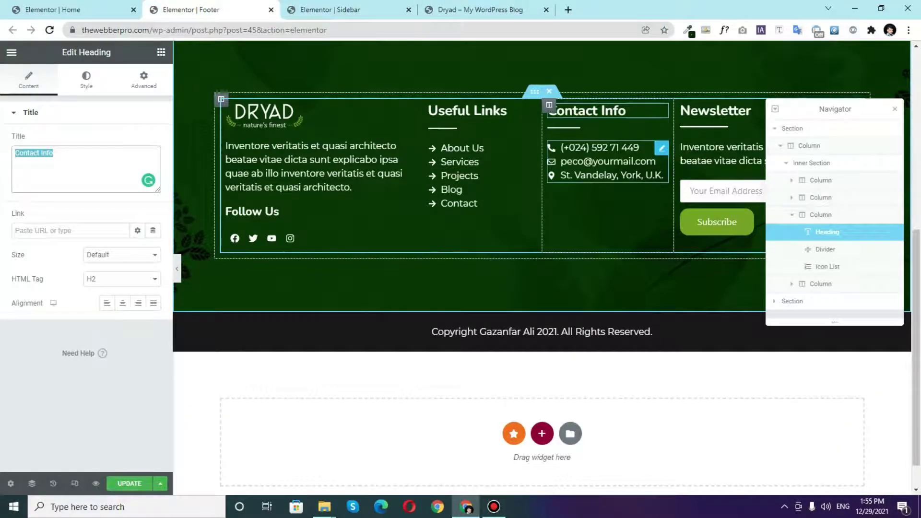
pyautogui.rightClick(657, 148)
pyautogui.click(678, 195)
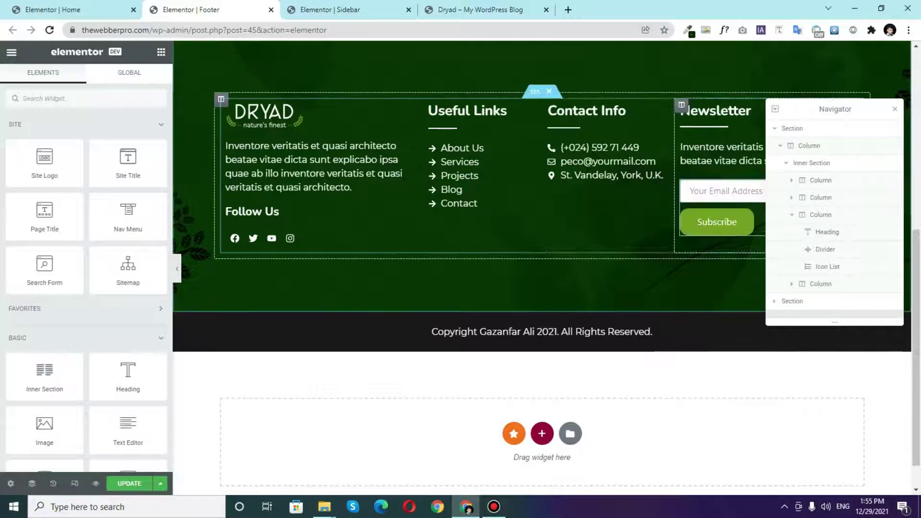
pyautogui.click(331, 10)
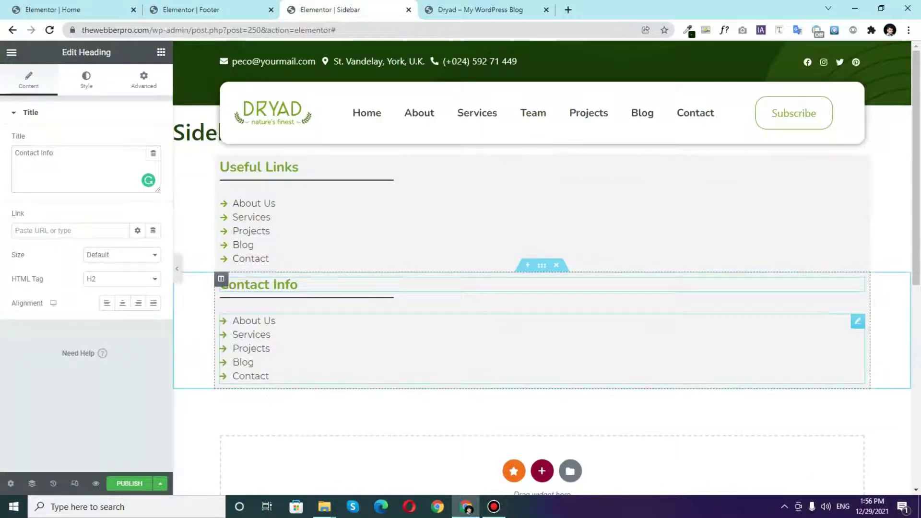
pyautogui.rightClick(384, 345)
pyautogui.click(408, 312)
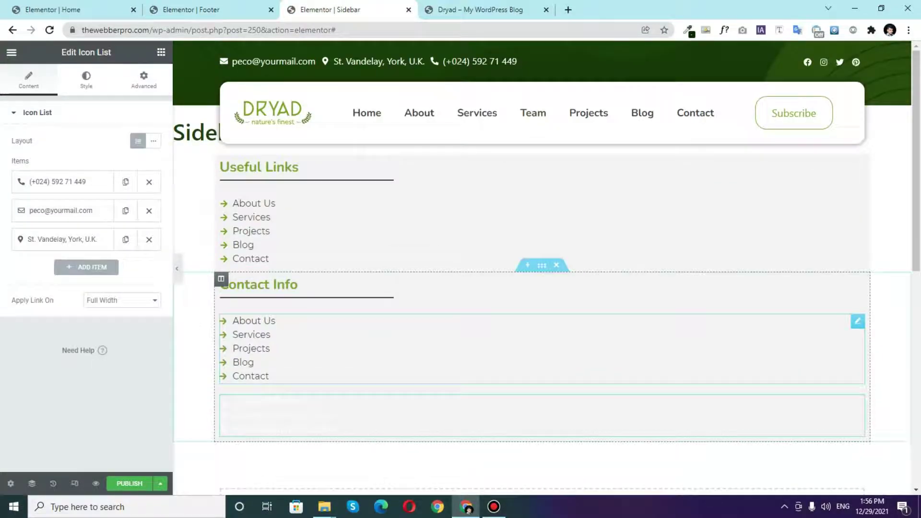
# Step: Apply the link list's style to the pasted contact list and delete the link list from the Contact Info section
pyautogui.rightClick(331, 408)
pyautogui.click(386, 313)
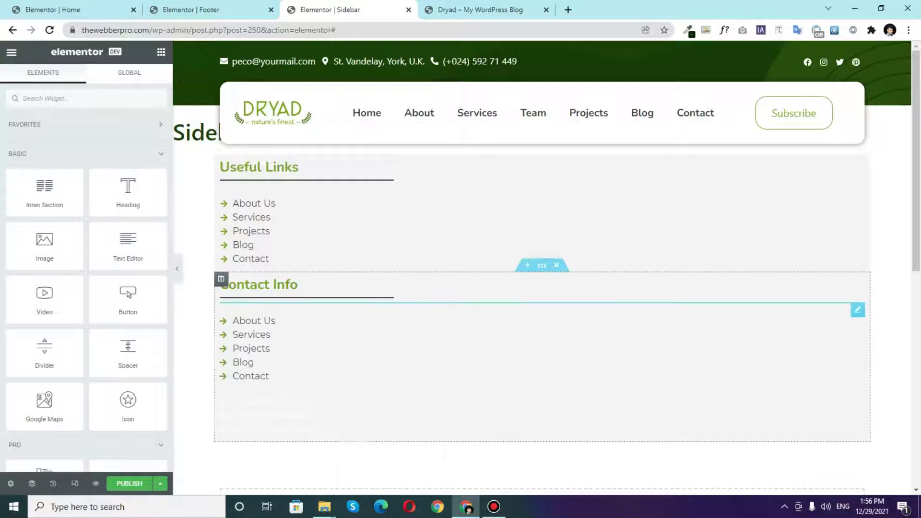
pyautogui.scroll(-4, 387, 312)
pyautogui.rightClick(321, 236)
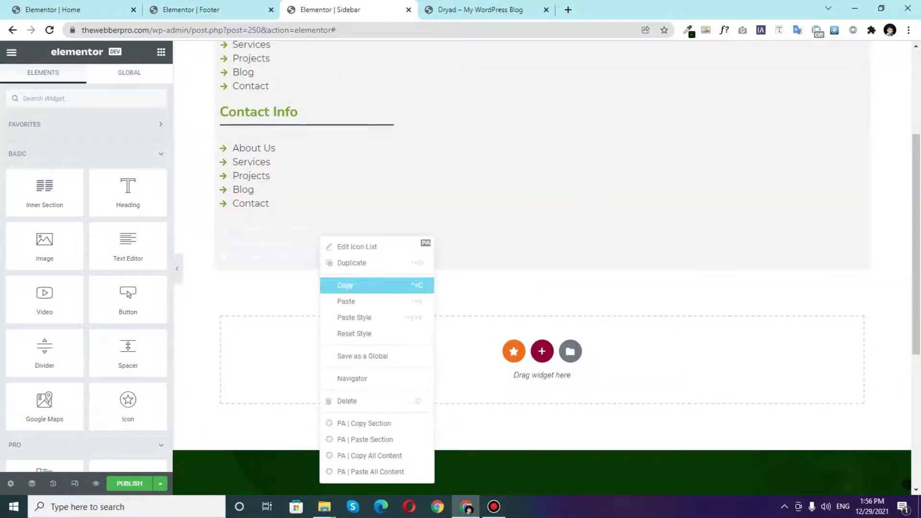
pyautogui.click(354, 318)
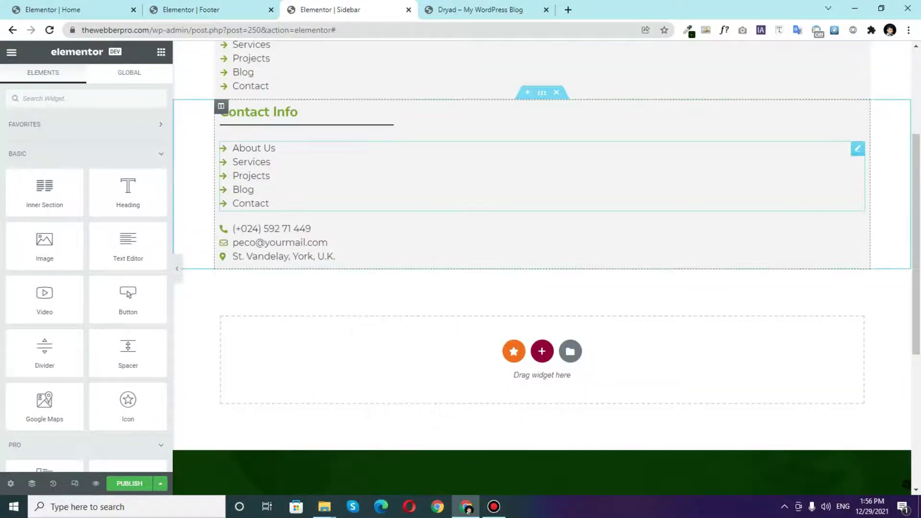
pyautogui.rightClick(291, 154)
pyautogui.click(317, 318)
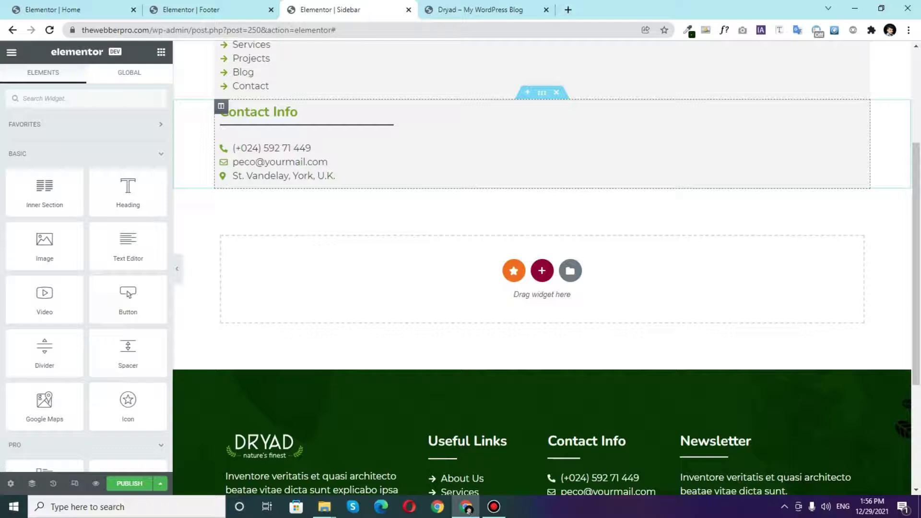
pyautogui.scroll(4, 542, 269)
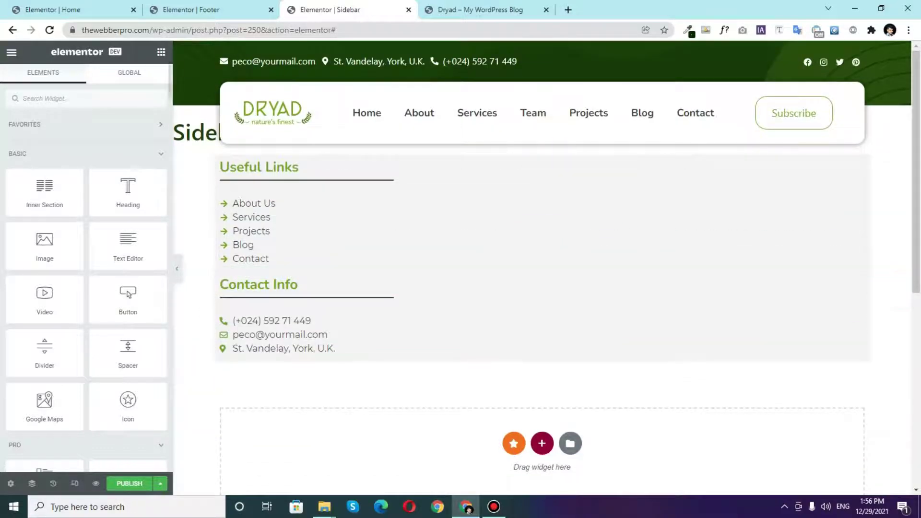
pyautogui.moveTo(128, 350); pyautogui.dragTo(287, 264)
pyautogui.hotkey('ctrl', 'z')
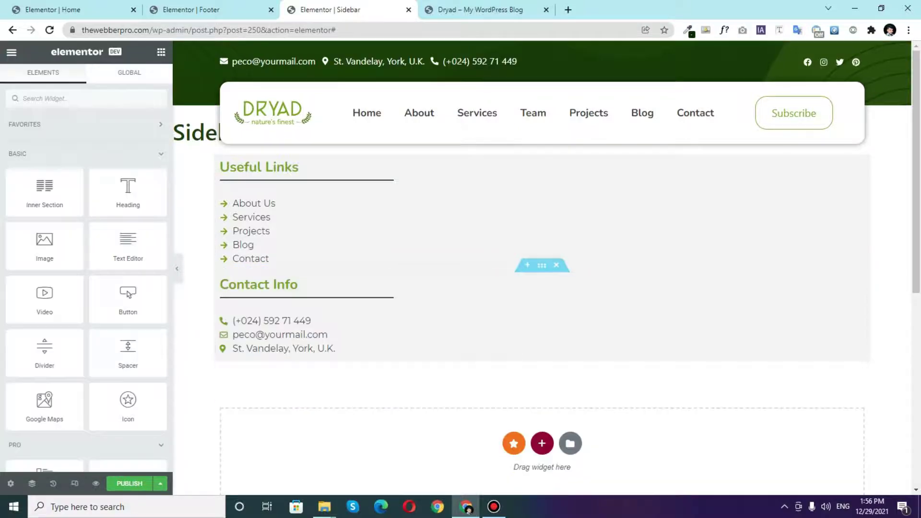
# Step: Add a Spacer in its own section and place that section between Useful Links and Contact Info
pyautogui.click(526, 267)
pyautogui.moveTo(128, 353); pyautogui.dragTo(335, 316)
pyautogui.scroll(-2, 480, 336)
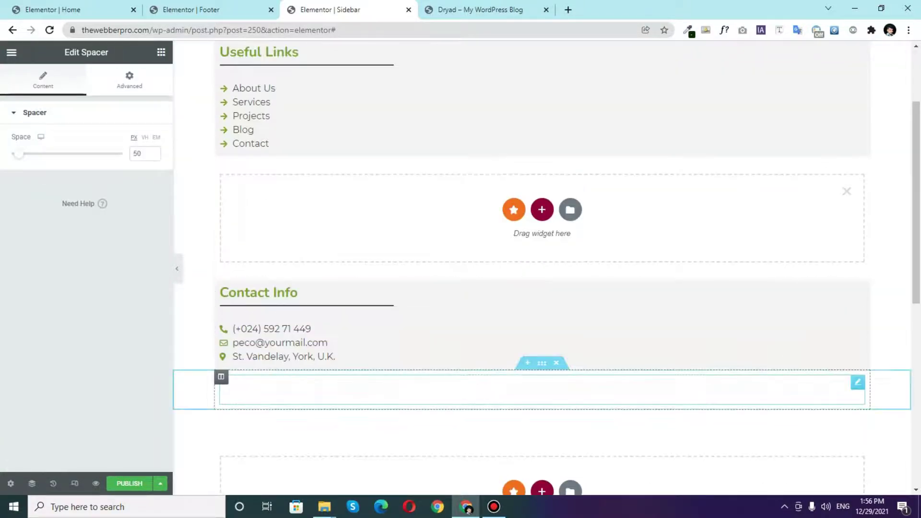
pyautogui.moveTo(541, 363); pyautogui.dragTo(542, 230)
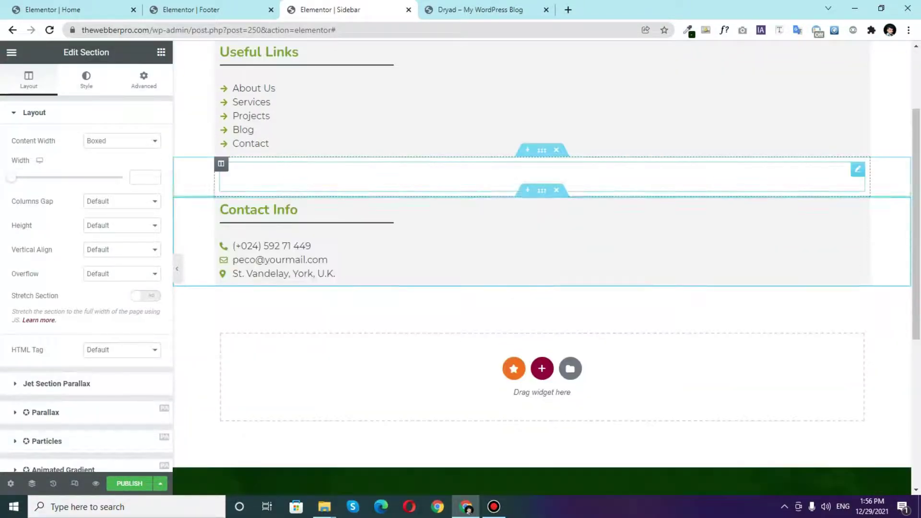
# Step: Set the height of the spacer between Useful Links and Contact Info to 10 px
pyautogui.click(542, 177)
pyautogui.moveTo(19, 153); pyautogui.dragTo(12, 154)
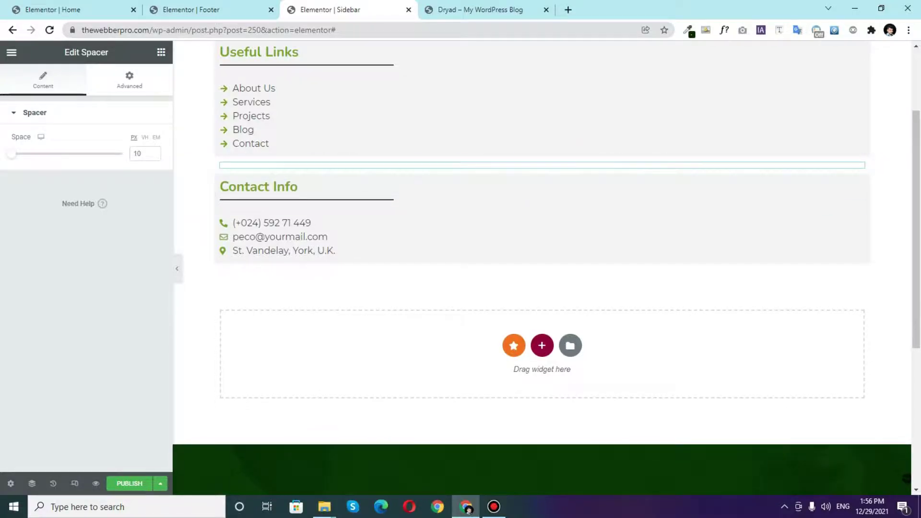
pyautogui.scroll(-2, 541, 268)
pyautogui.scroll(2, 542, 268)
pyautogui.scroll(3, 543, 268)
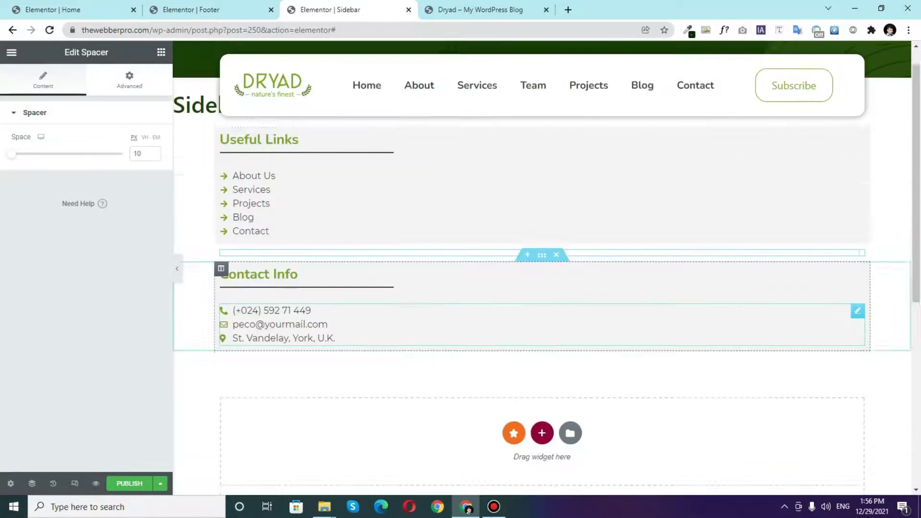
# Step: Move the extra spacer section below the second Contact Info section and delete it
pyautogui.scroll(-6, 542, 269)
pyautogui.scroll(5, 542, 268)
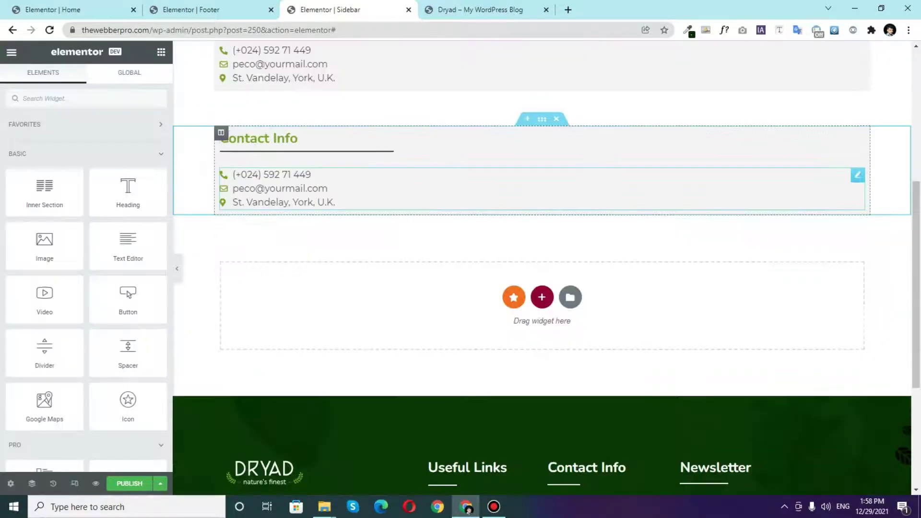
pyautogui.moveTo(542, 102); pyautogui.dragTo(565, 210)
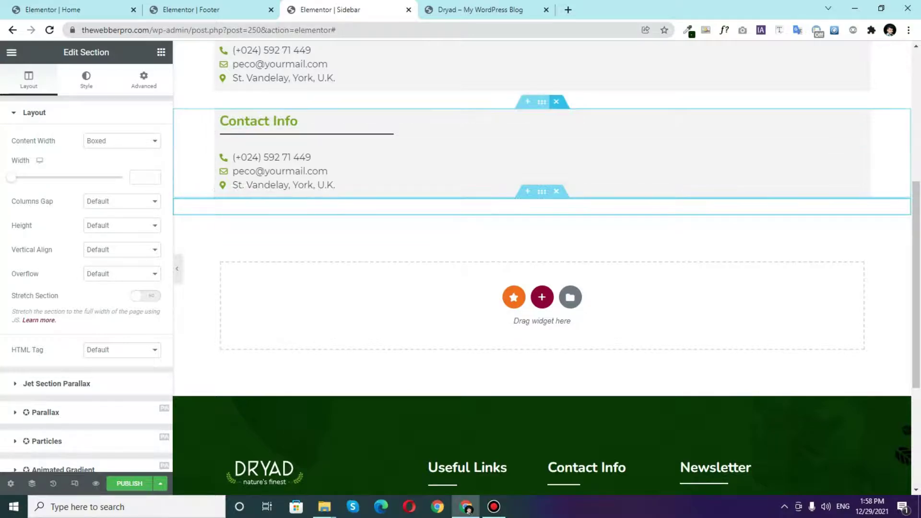
pyautogui.scroll(5, 542, 269)
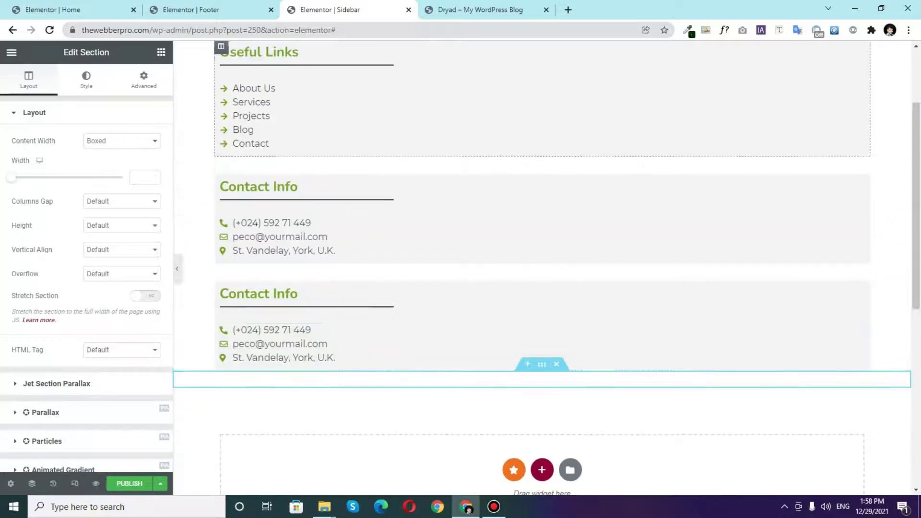
pyautogui.scroll(-1, 542, 269)
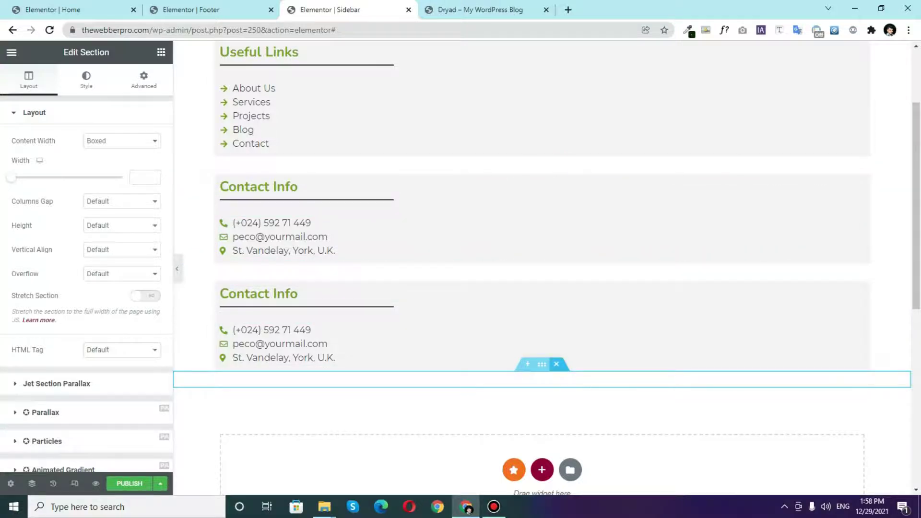
pyautogui.click(556, 364)
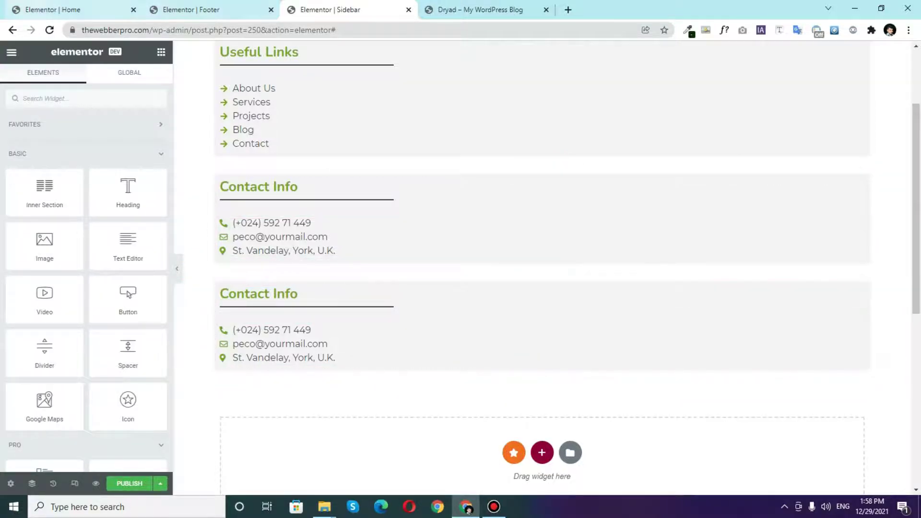
# Step: Copy the contact form from the home page and paste it under the contact list in the sidebar's second Contact Info section
pyautogui.click(67, 10)
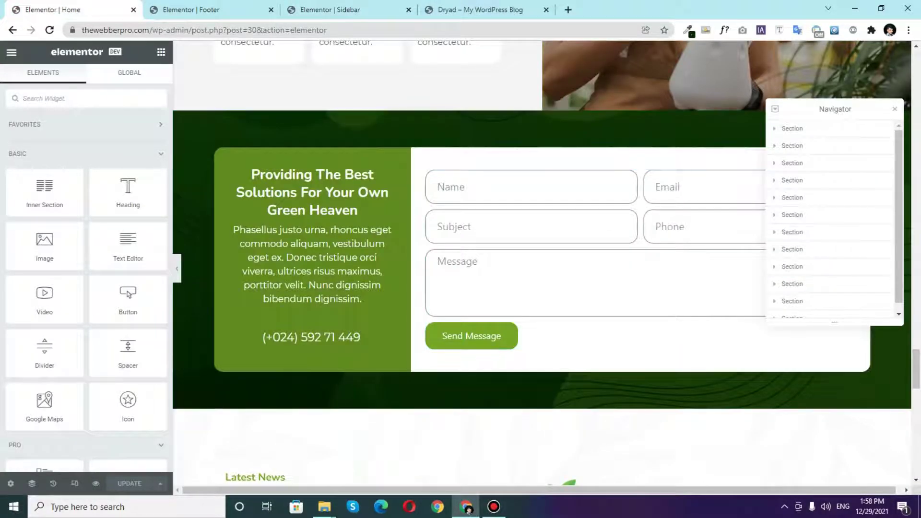
pyautogui.hotkey('ctrl', 'i')
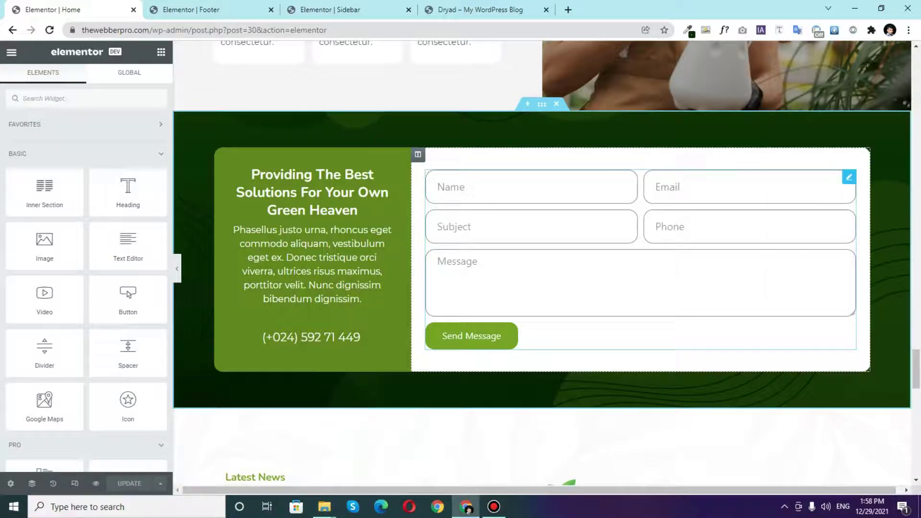
pyautogui.rightClick(849, 178)
pyautogui.click(835, 225)
pyautogui.click(211, 10)
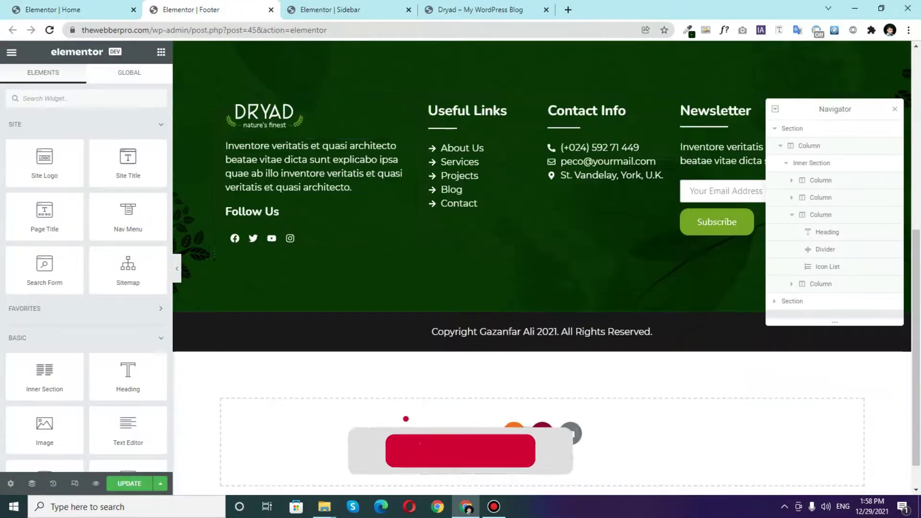
pyautogui.hotkey('ctrl', '3')
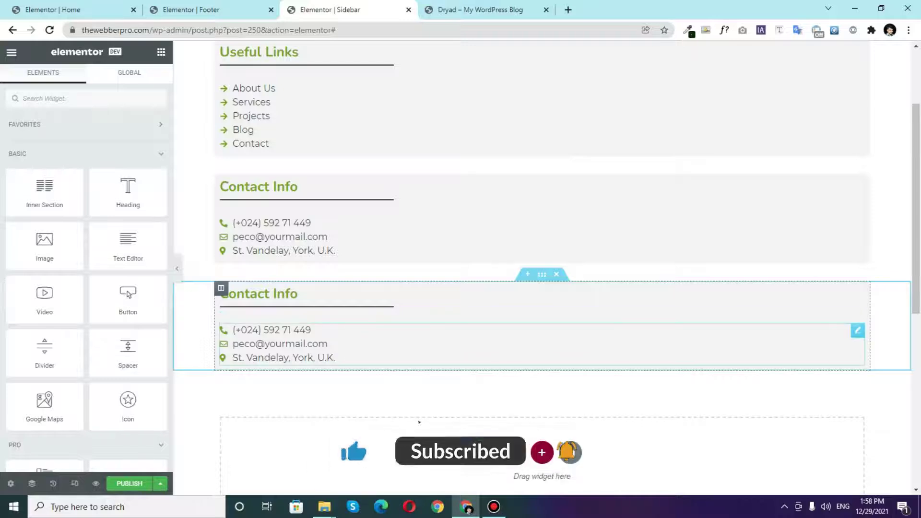
pyautogui.rightClick(849, 330)
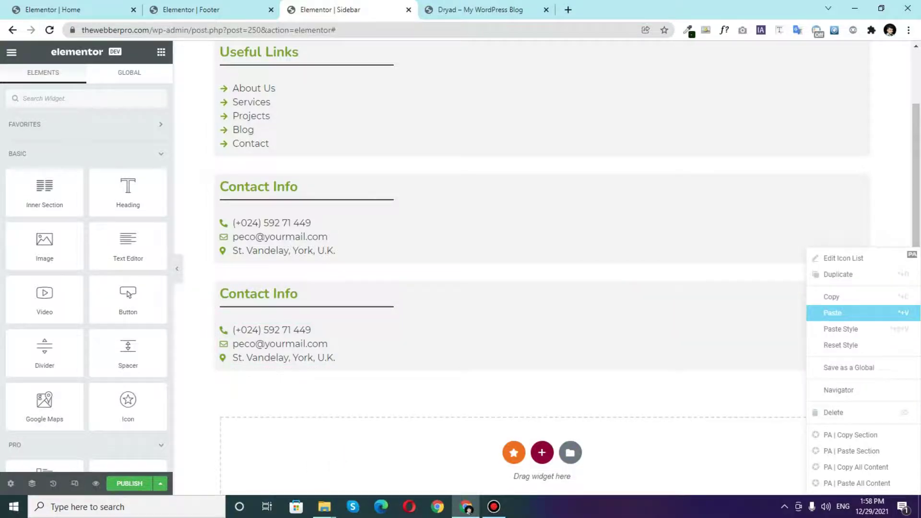
pyautogui.click(834, 313)
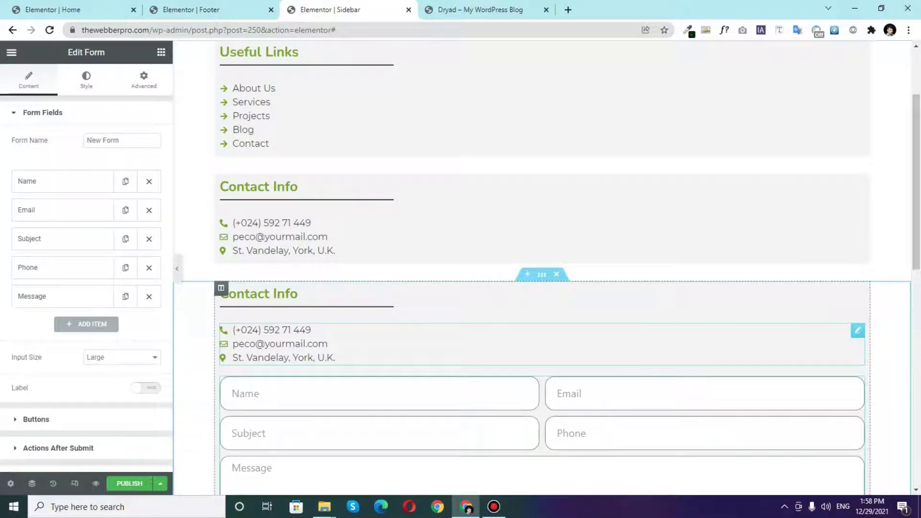
# Step: Delete the contact list above the pasted form and change that section's heading to "Contact US"
pyautogui.rightClick(835, 345)
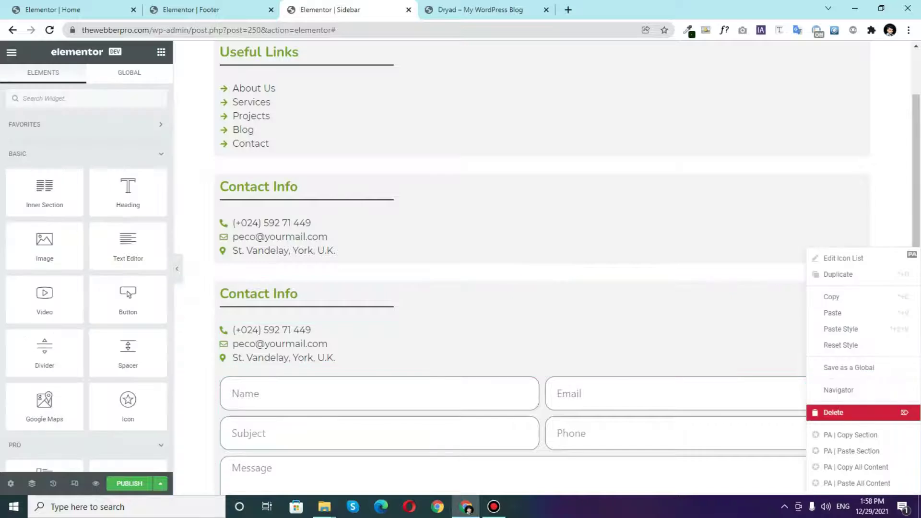
pyautogui.click(835, 412)
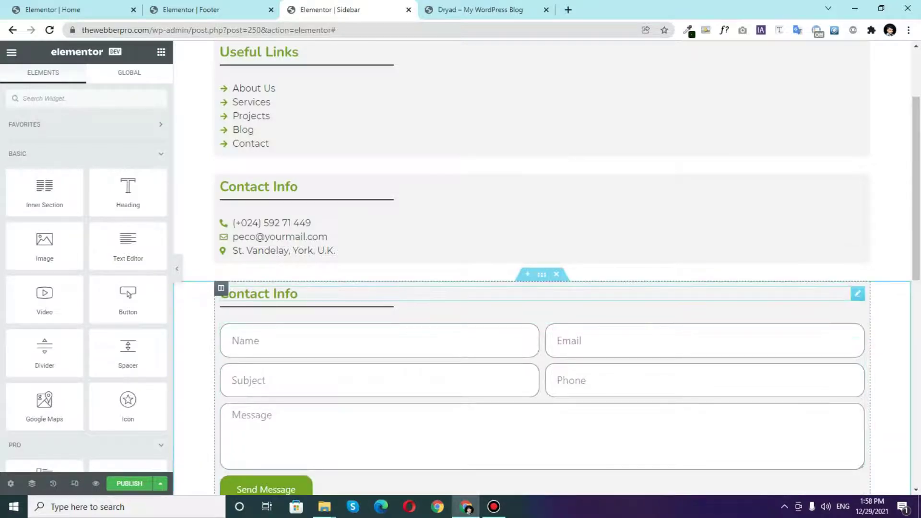
pyautogui.click(288, 293)
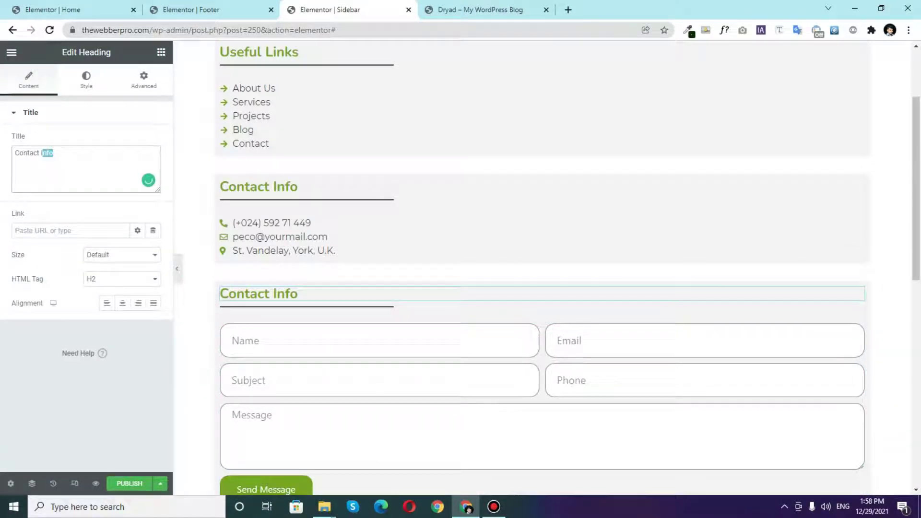
pyautogui.write('US')
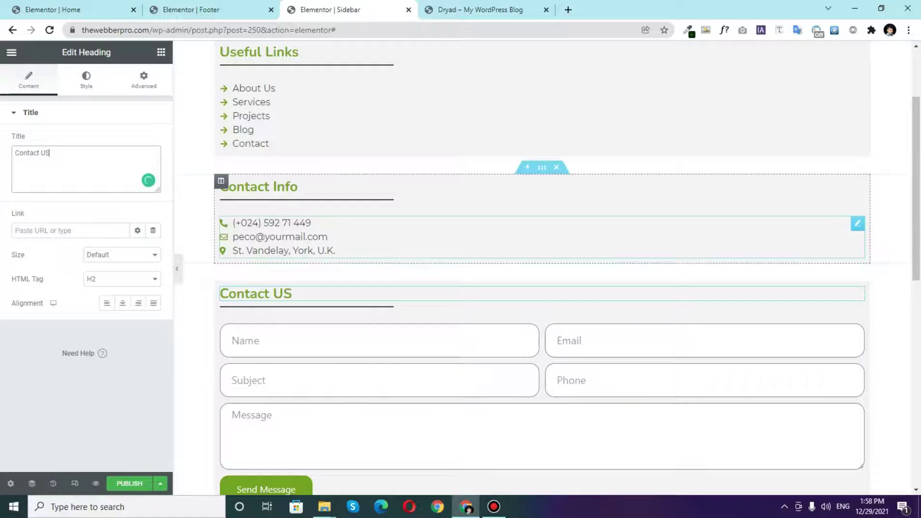
# Step: Set the border radius of the Useful Links column to 25 px on all corners
pyautogui.scroll(-3, 542, 269)
pyautogui.scroll(5, 542, 269)
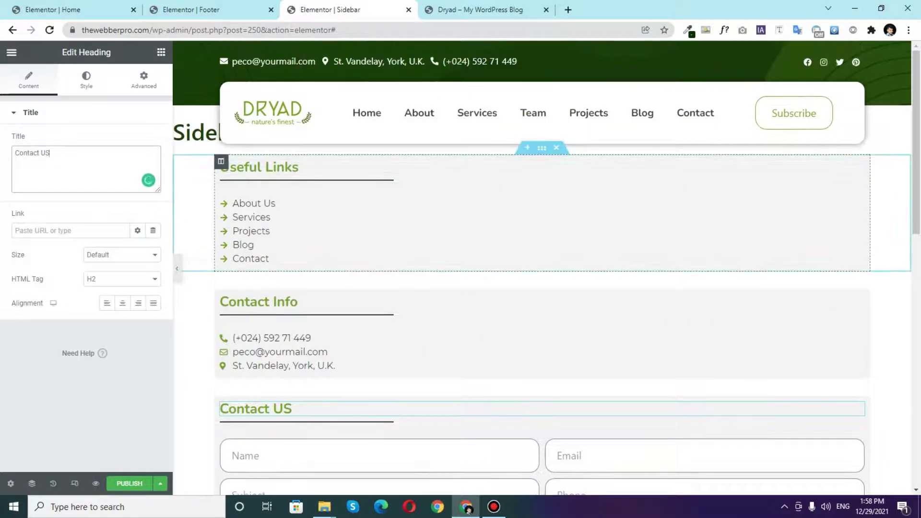
pyautogui.click(221, 161)
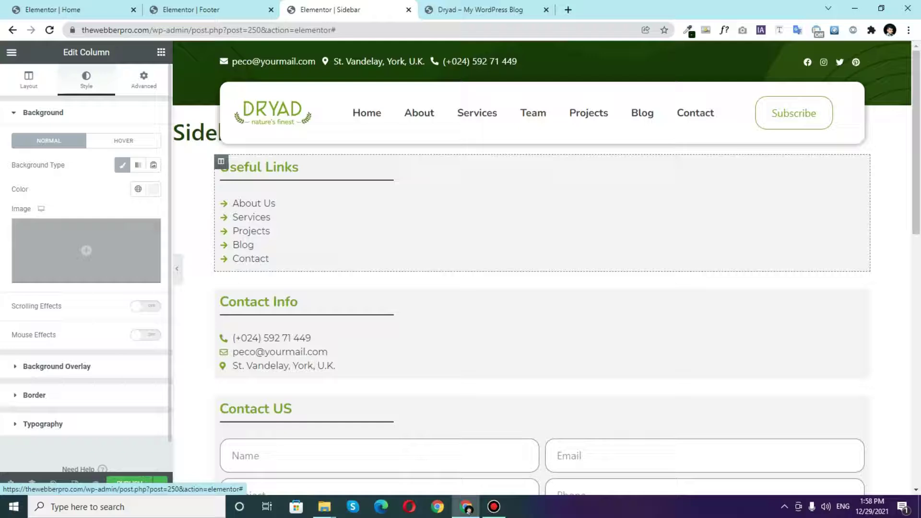
pyautogui.scroll(-1, 86, 249)
pyautogui.click(34, 363)
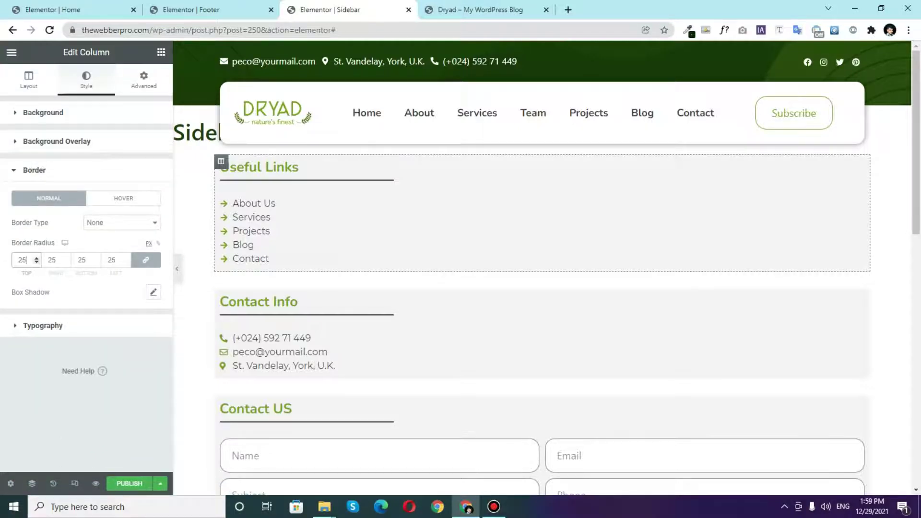
# Step: Set the border radius of the Contact Info column to 25 px on all corners
pyautogui.scroll(-2, 542, 269)
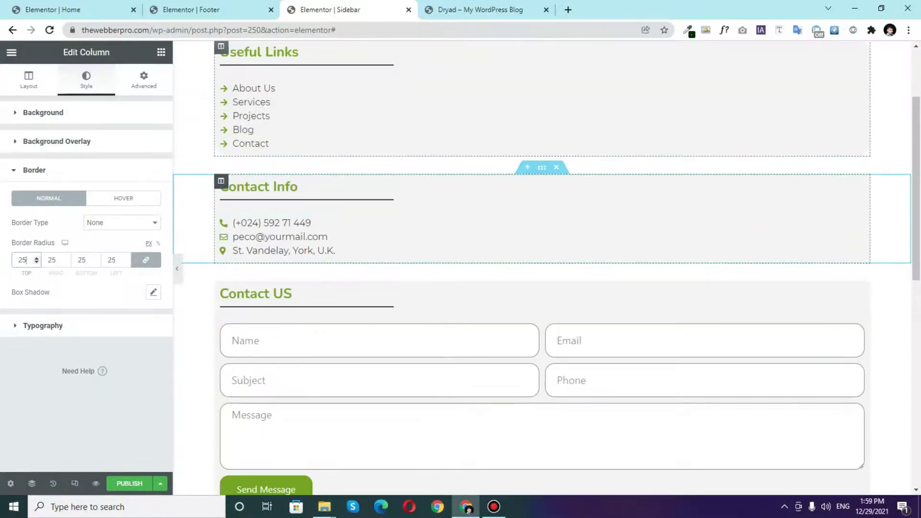
pyautogui.click(221, 181)
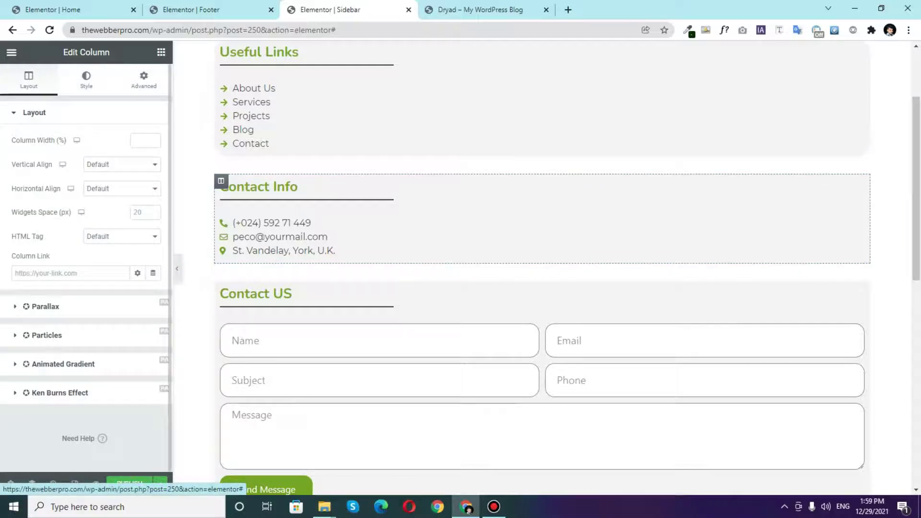
pyautogui.click(86, 79)
pyautogui.scroll(-1, 87, 268)
pyautogui.click(34, 363)
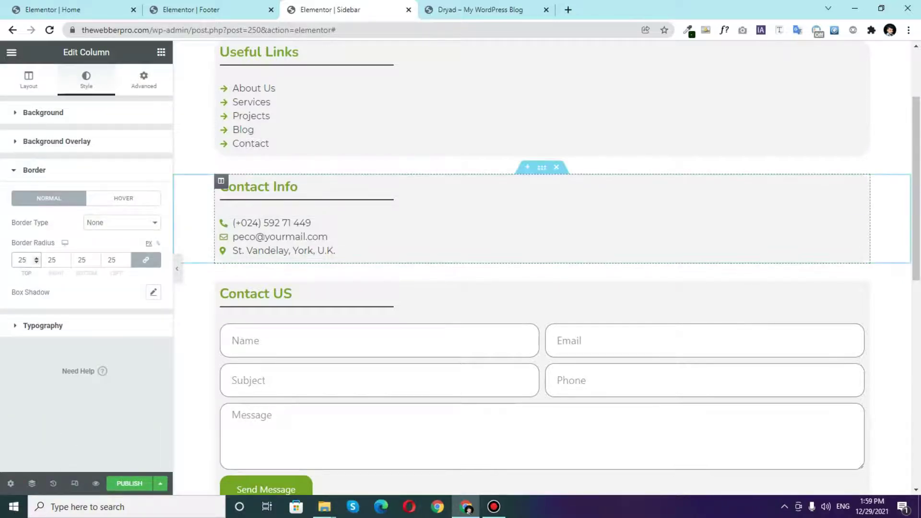
# Step: Set the border radius of the Contact US column to 25 px on all corners and publish the Sidebar template
pyautogui.scroll(-1, 542, 240)
pyautogui.click(220, 230)
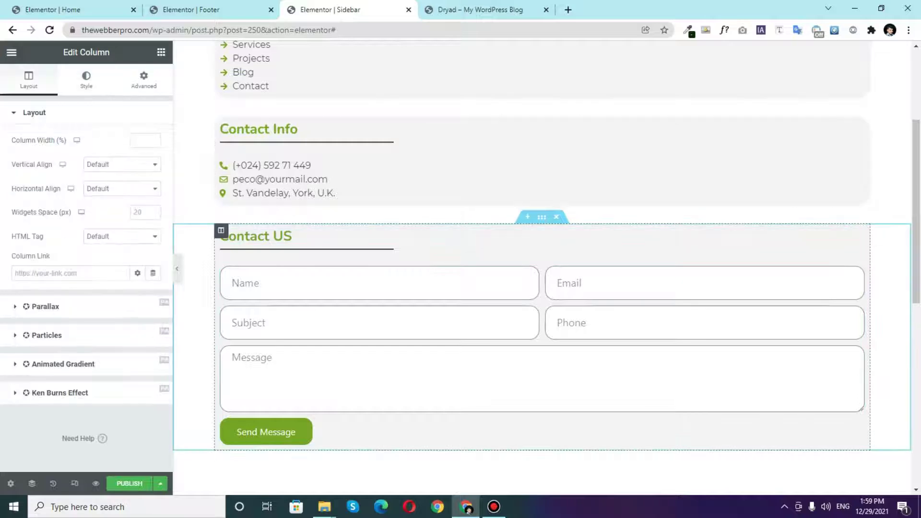
pyautogui.click(87, 79)
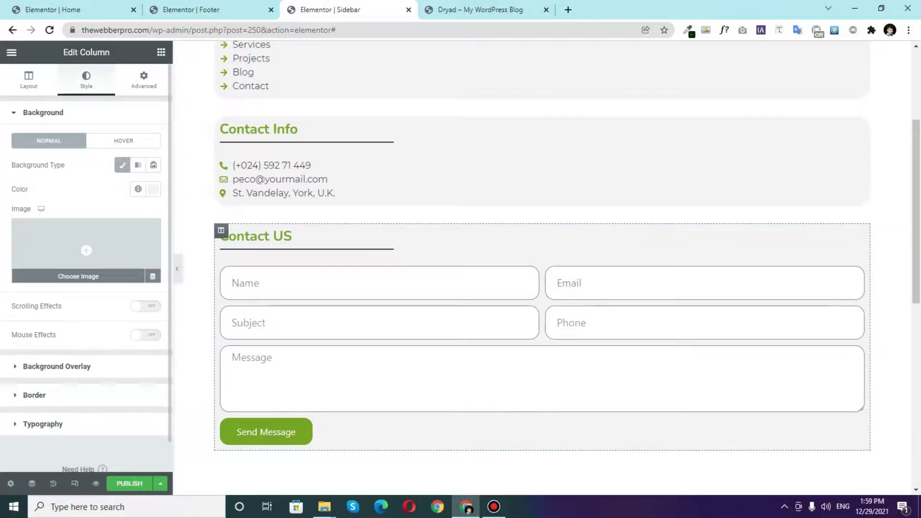
pyautogui.click(72, 391)
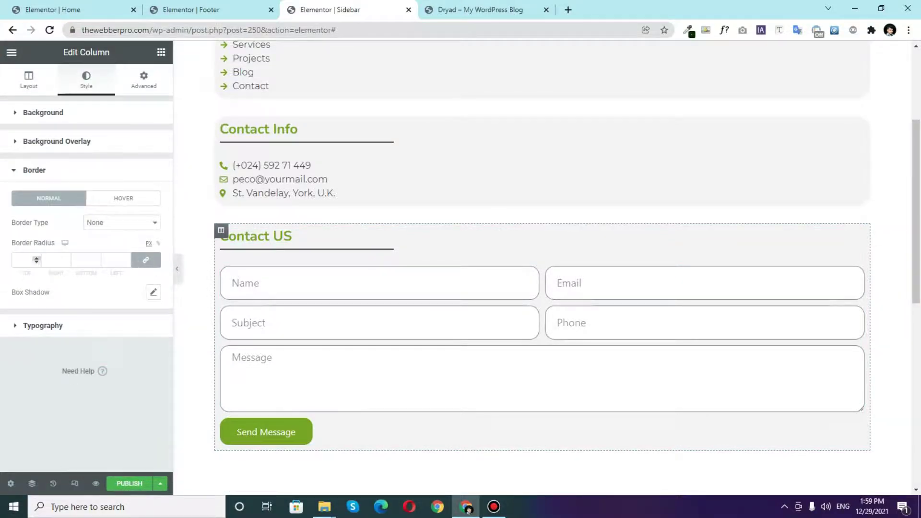
pyautogui.scroll(-5, 542, 269)
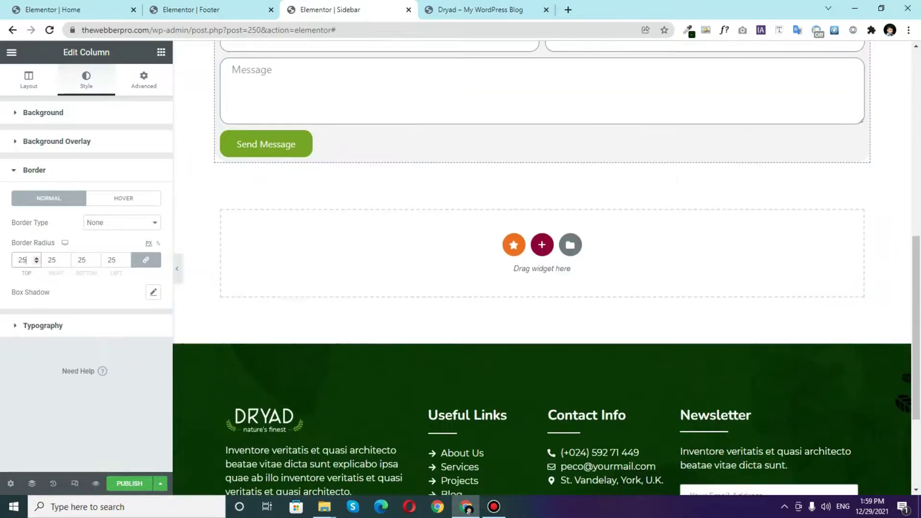
pyautogui.scroll(1, 542, 269)
pyautogui.scroll(8, 542, 269)
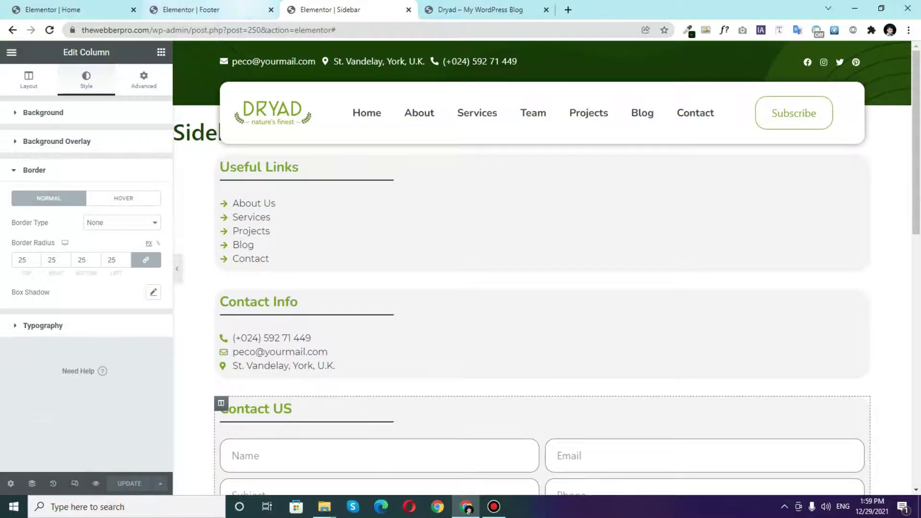
# Step: Exit the Footer template's editor to the WordPress dashboard, leaving without saving its changes
pyautogui.click(210, 10)
pyautogui.press('Escape')
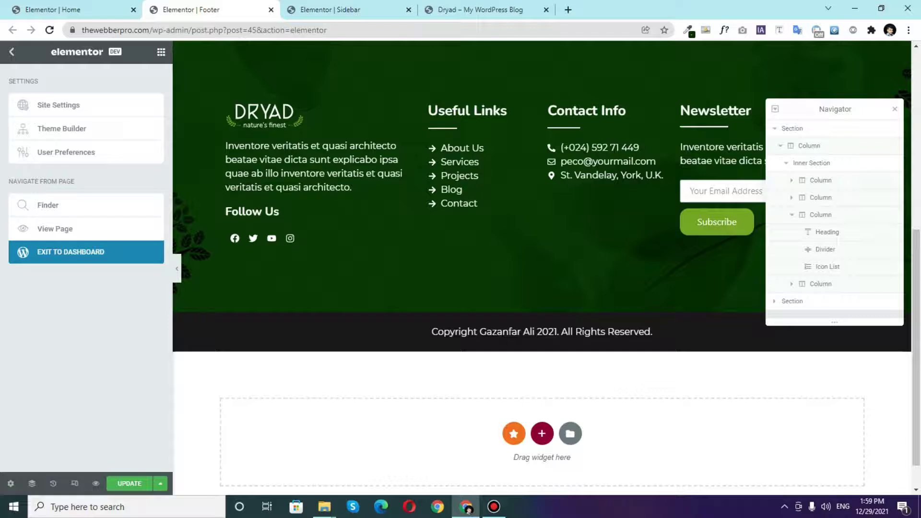
pyautogui.click(70, 252)
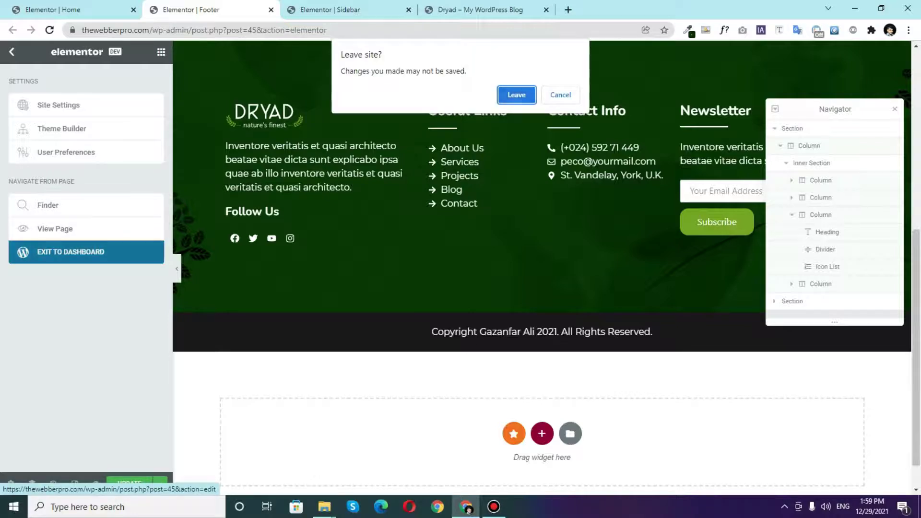
pyautogui.press('Return')
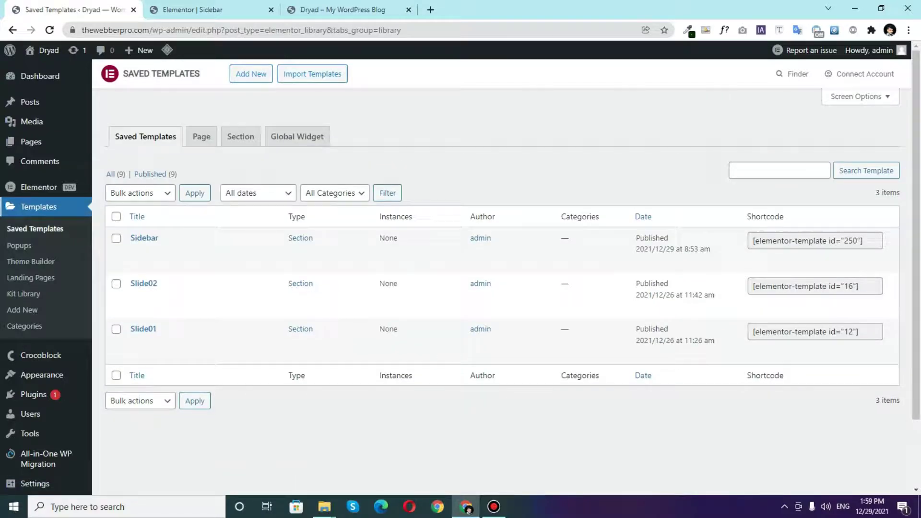
# Step: List all templates in the template library and open Single Post template for editing with Elementor
pyautogui.click(115, 174)
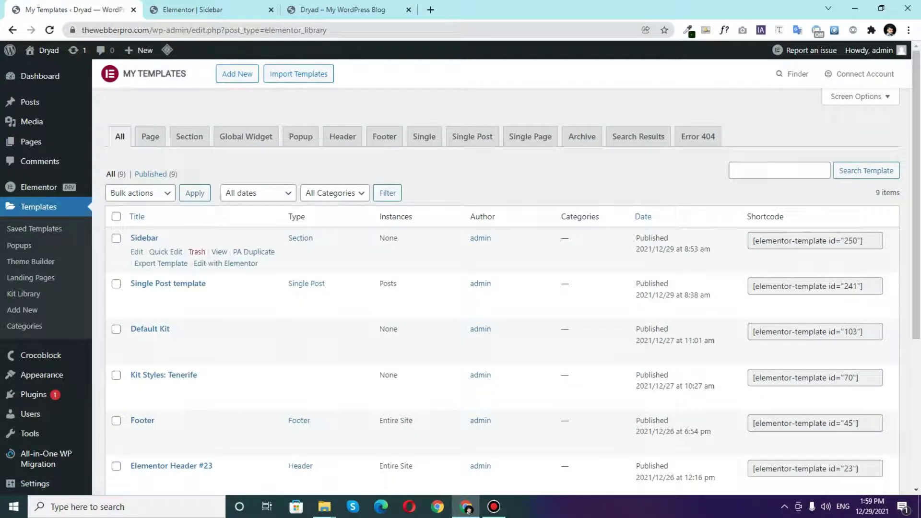
pyautogui.scroll(-5, 219, 115)
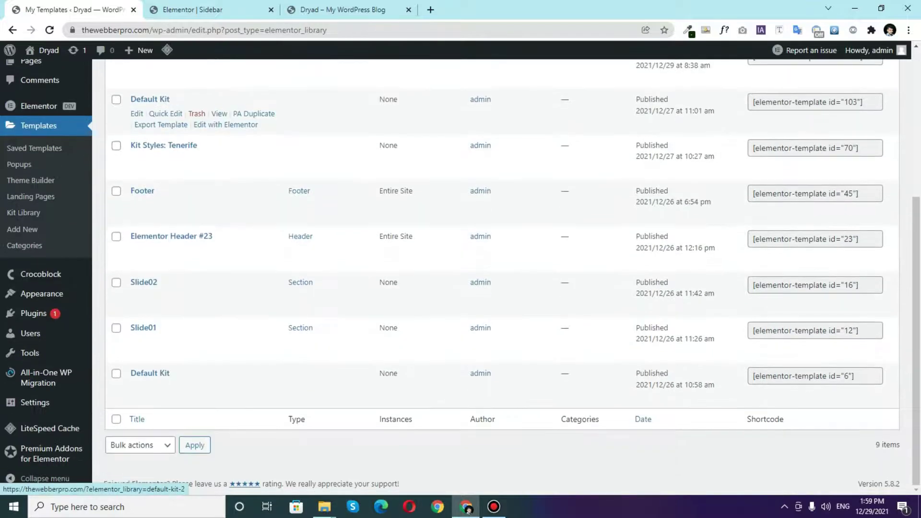
pyautogui.scroll(5, 220, 115)
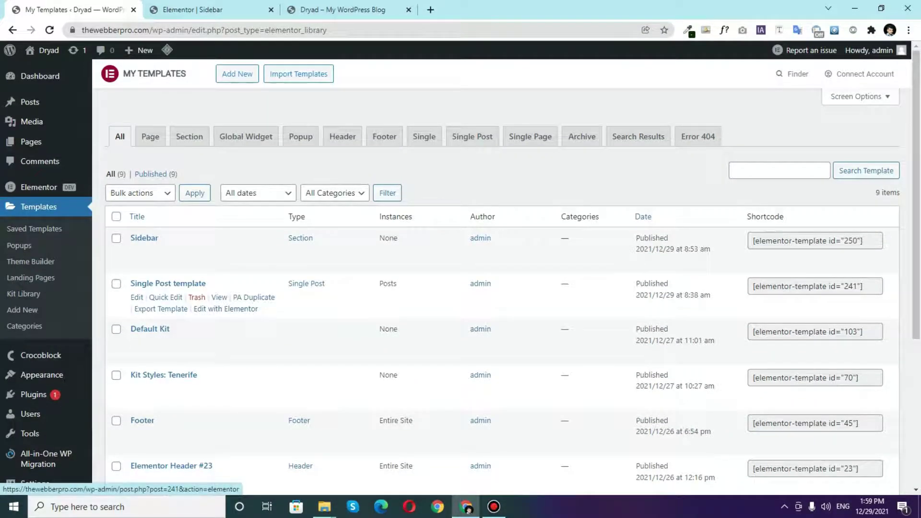
pyautogui.click(225, 309)
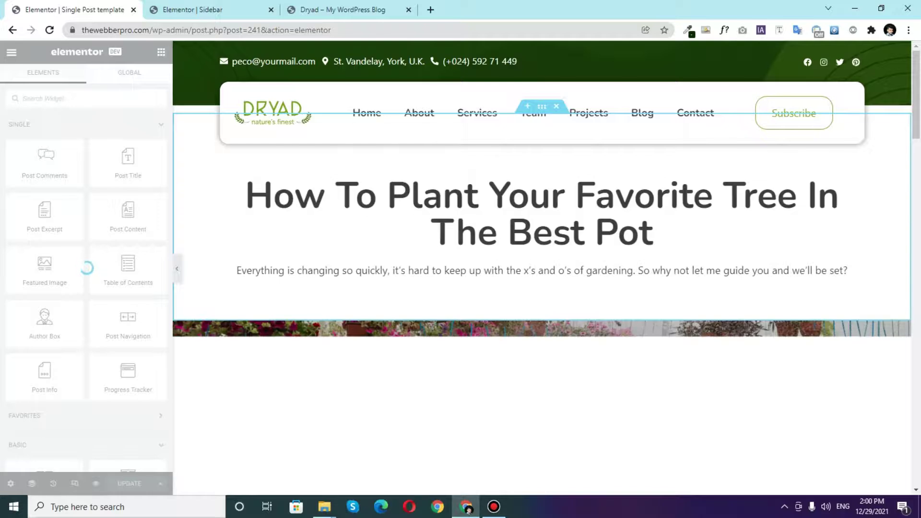
# Step: Duplicate the column holding the post content and delete the Post Content widget from the duplicate
pyautogui.scroll(-5, 541, 268)
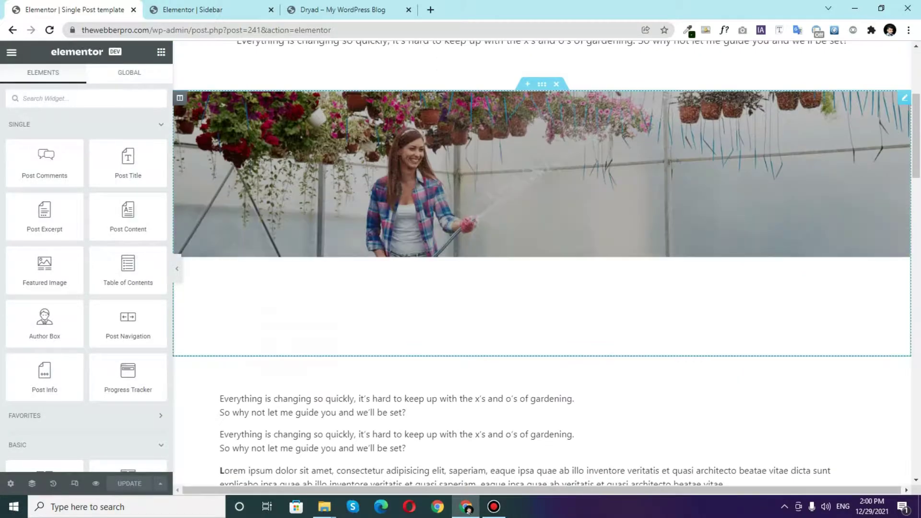
pyautogui.scroll(-7, 543, 216)
pyautogui.scroll(11, 542, 216)
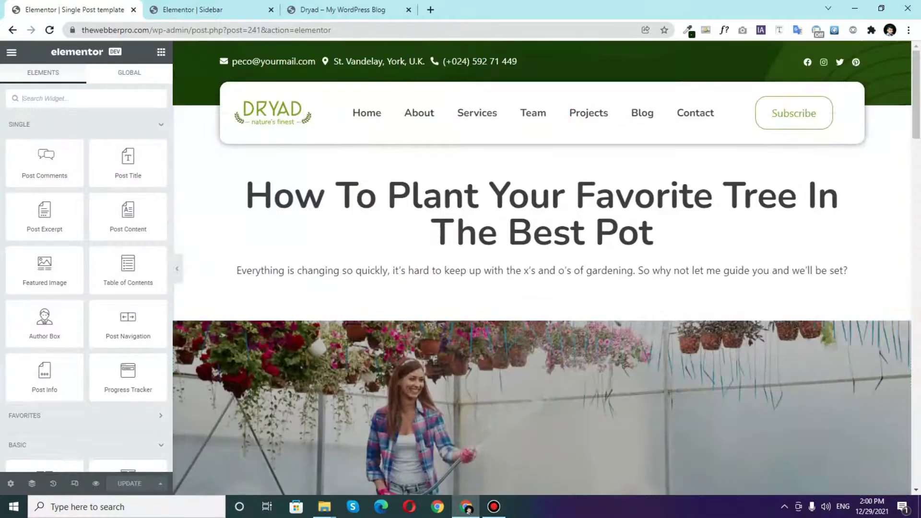
pyautogui.scroll(-1, 543, 211)
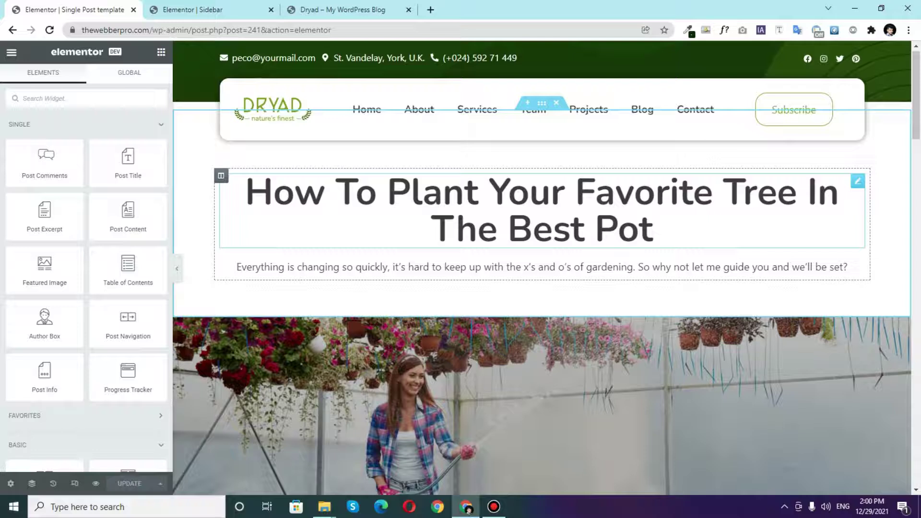
pyautogui.scroll(-8, 542, 268)
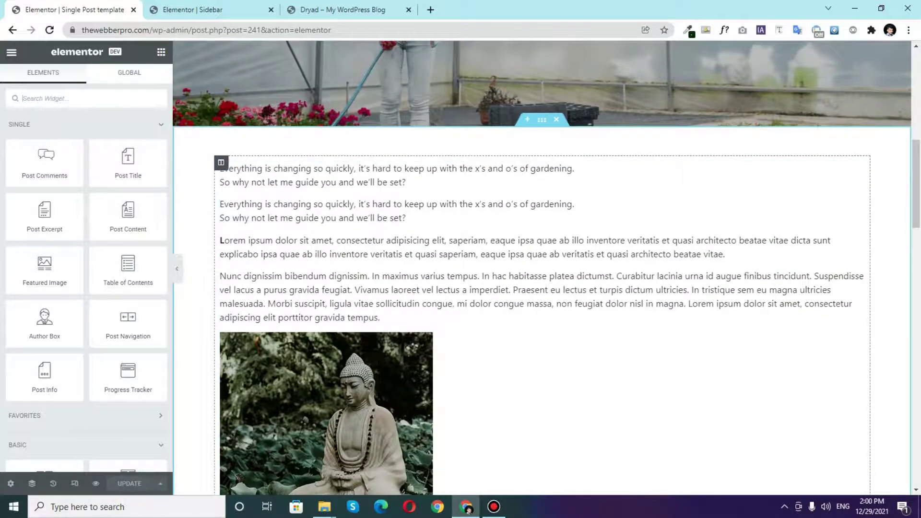
pyautogui.rightClick(221, 163)
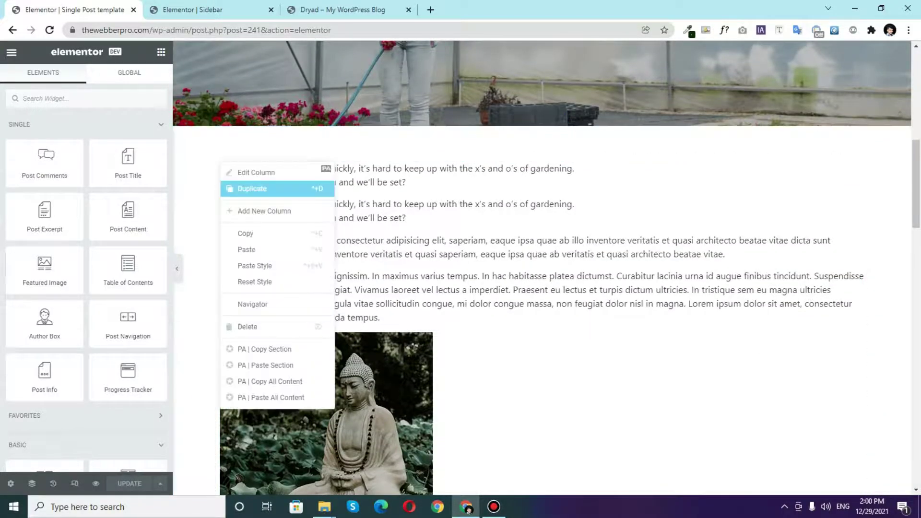
pyautogui.click(251, 189)
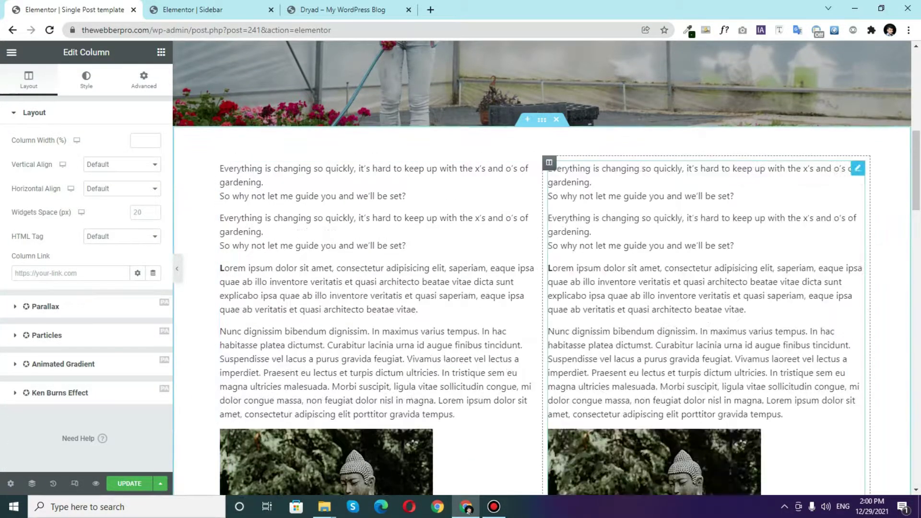
pyautogui.rightClick(816, 177)
pyautogui.click(828, 329)
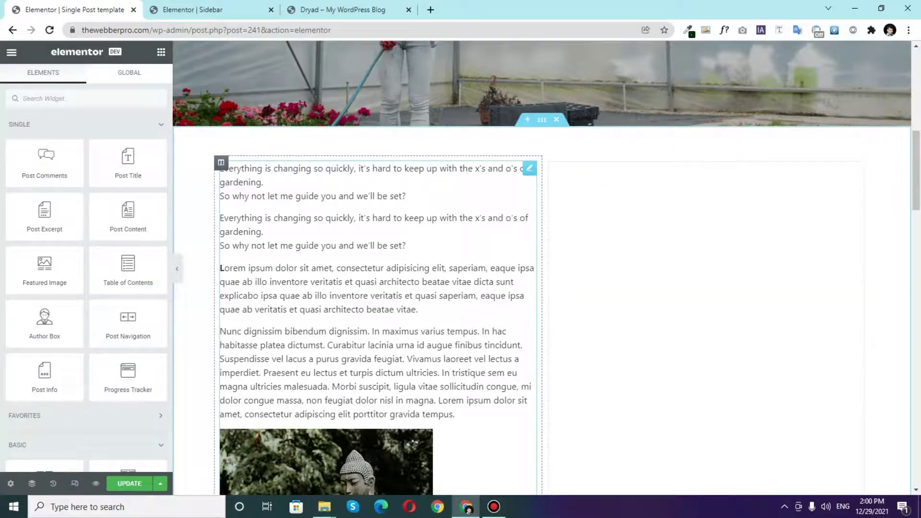
# Step: Set the width of the column holding the post content to 70%
pyautogui.click(221, 163)
pyautogui.click(139, 140)
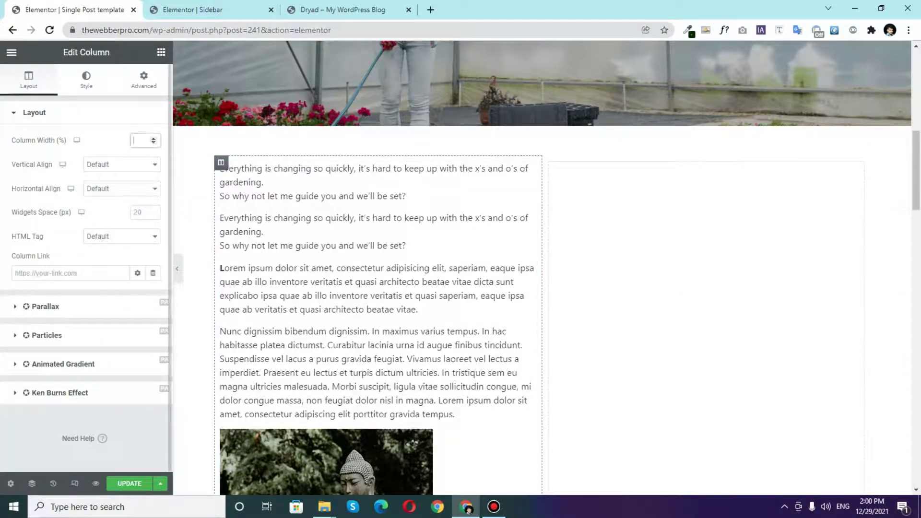
pyautogui.write('70')
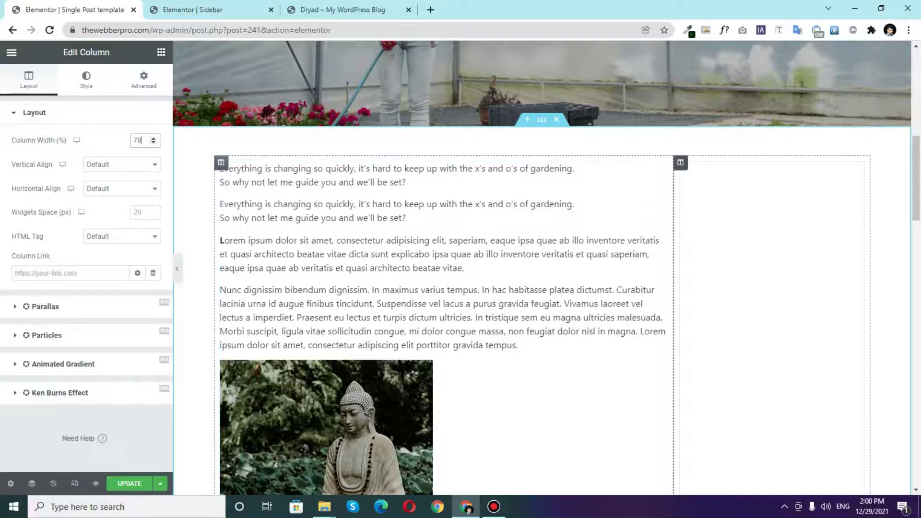
# Step: Add a Template widget to the empty column beside the post content and choose the Sidebar template for it
pyautogui.click(680, 162)
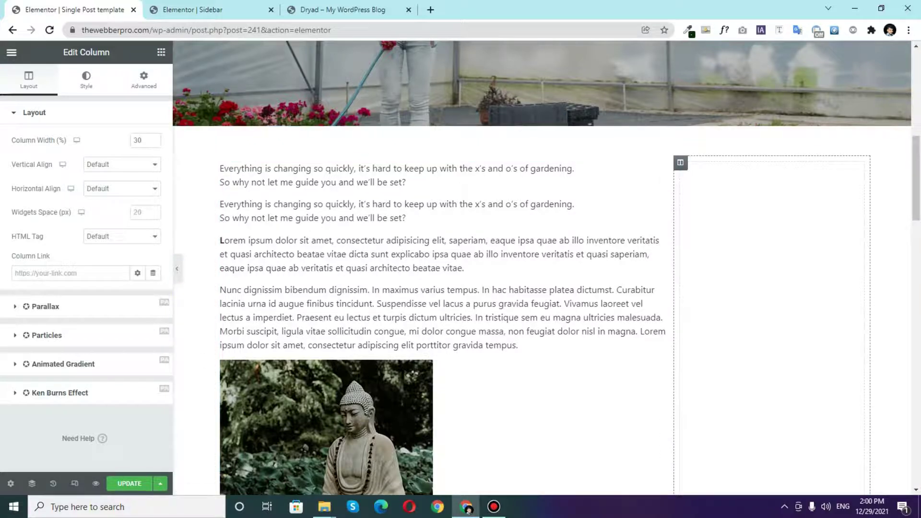
pyautogui.click(161, 52)
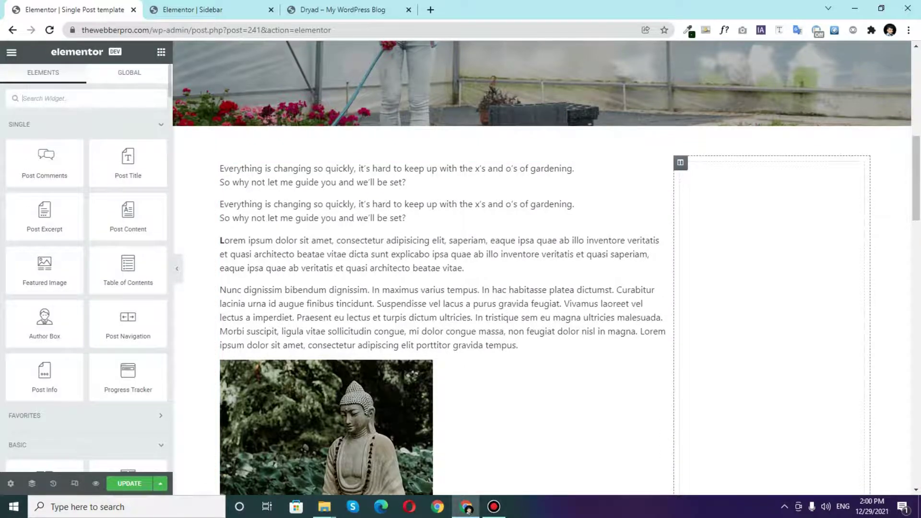
pyautogui.write('template')
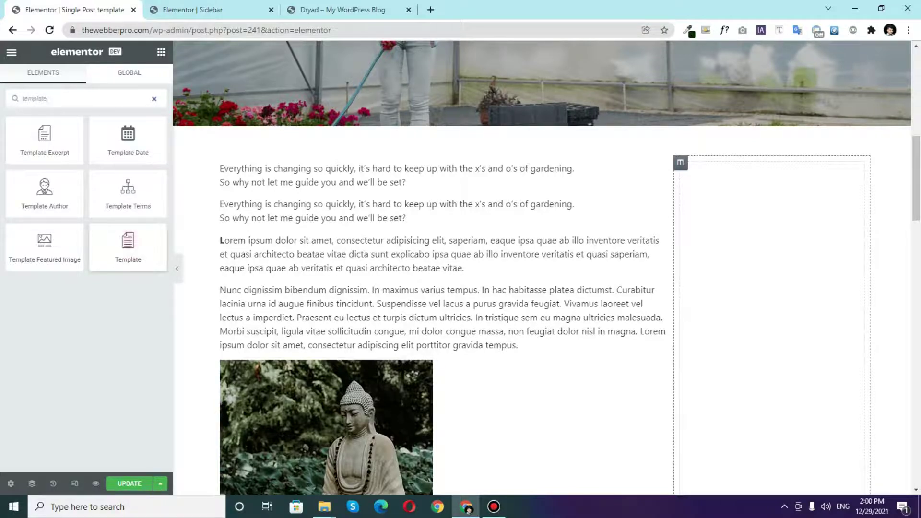
pyautogui.moveTo(128, 244); pyautogui.dragTo(770, 268)
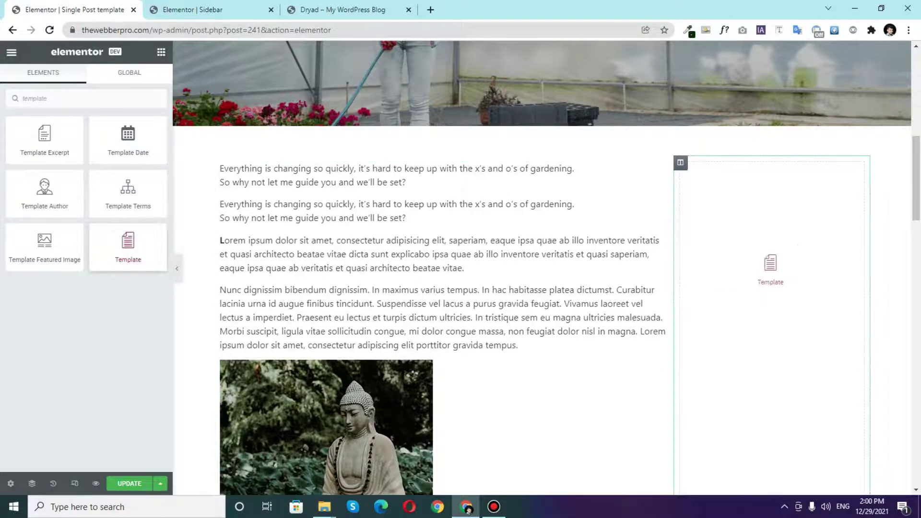
pyautogui.moveTo(823, 280); pyautogui.dragTo(809, 281)
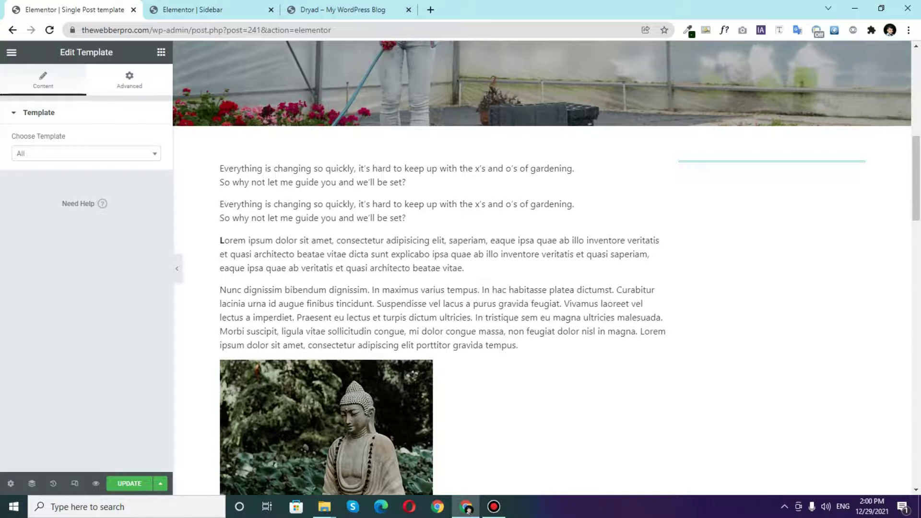
pyautogui.click(85, 153)
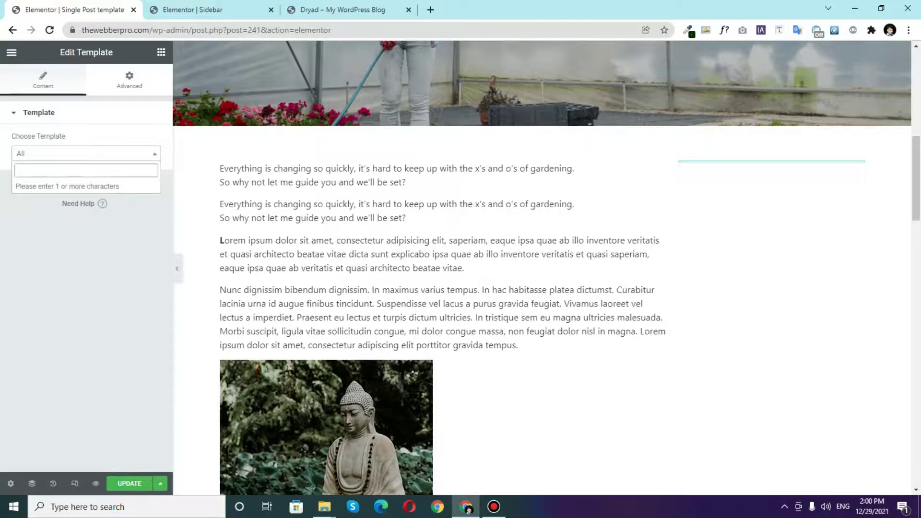
pyautogui.write('sidebar')
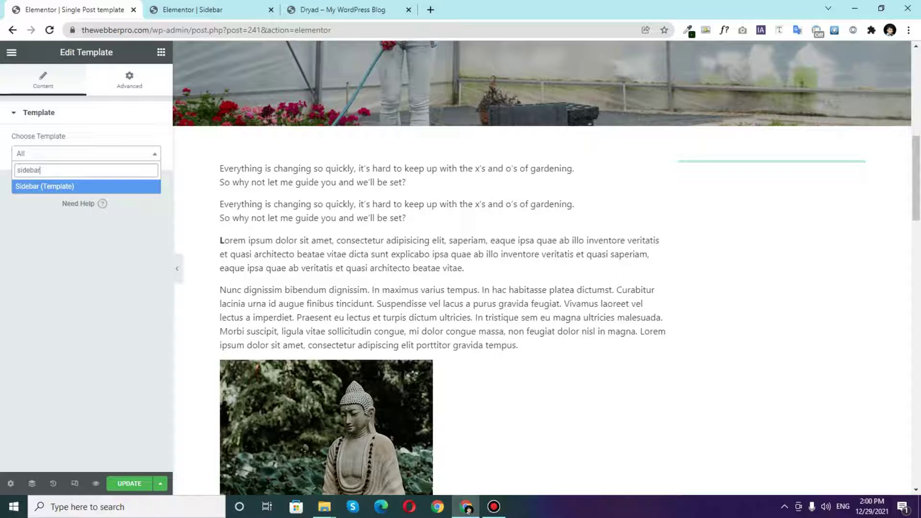
pyautogui.press('Return')
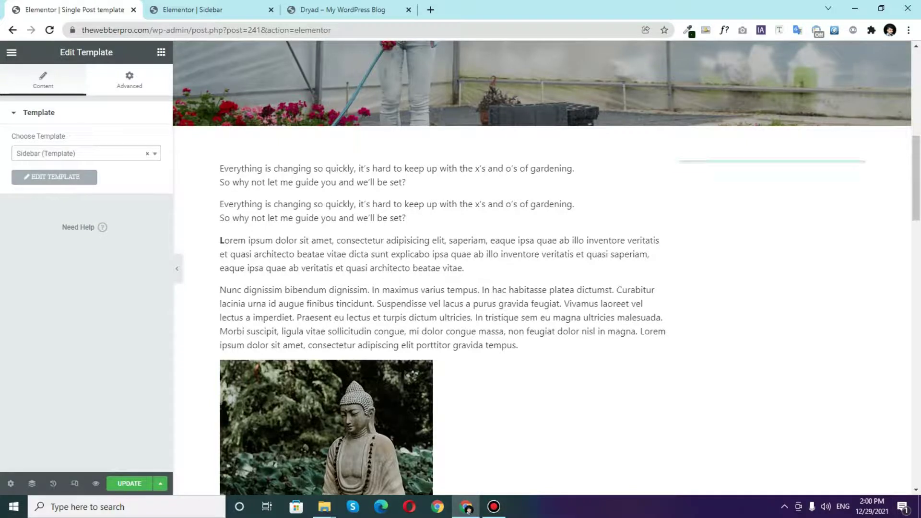
# Step: Hide the editing panel and examine how the sidebar sits beside the post content
pyautogui.scroll(-3, 772, 269)
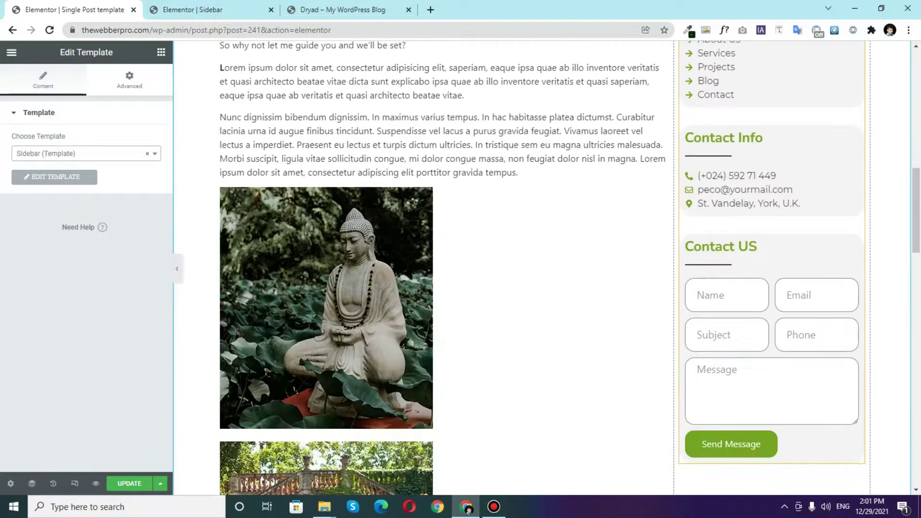
pyautogui.scroll(-3, 773, 268)
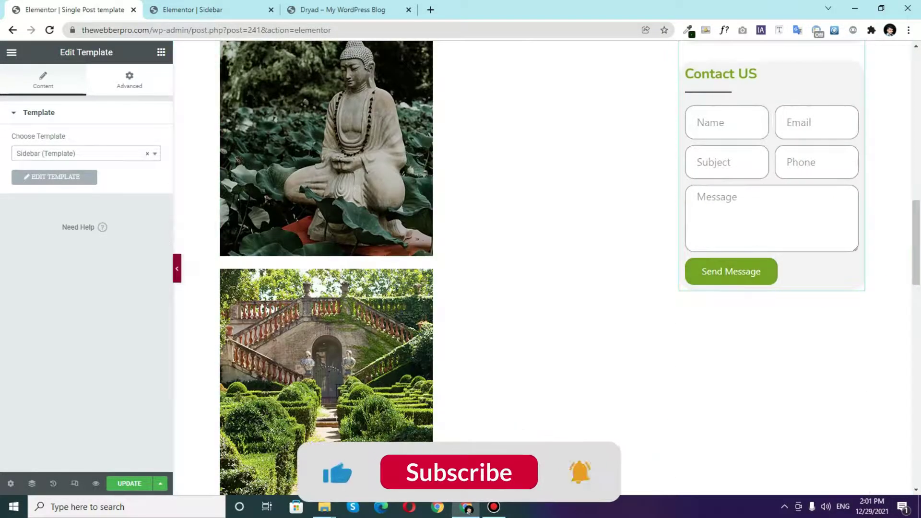
pyautogui.click(177, 269)
pyautogui.scroll(7, 461, 269)
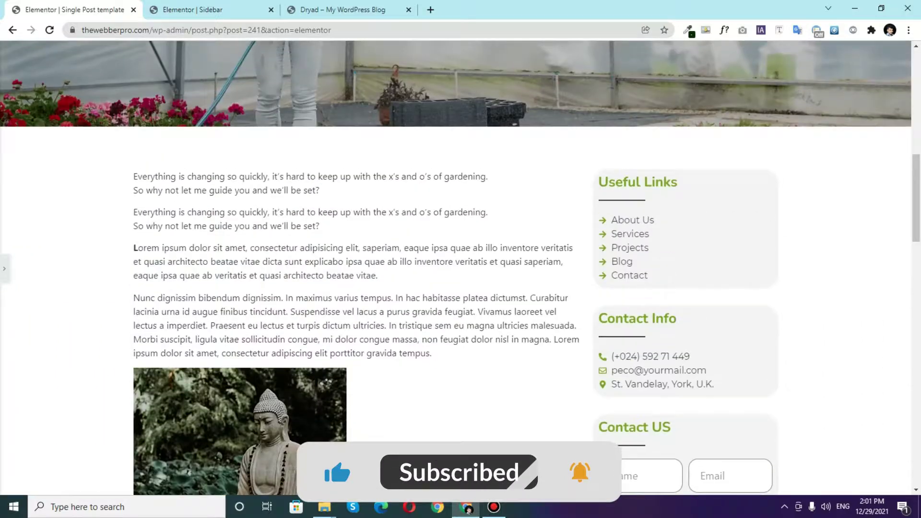
pyautogui.scroll(-5, 457, 272)
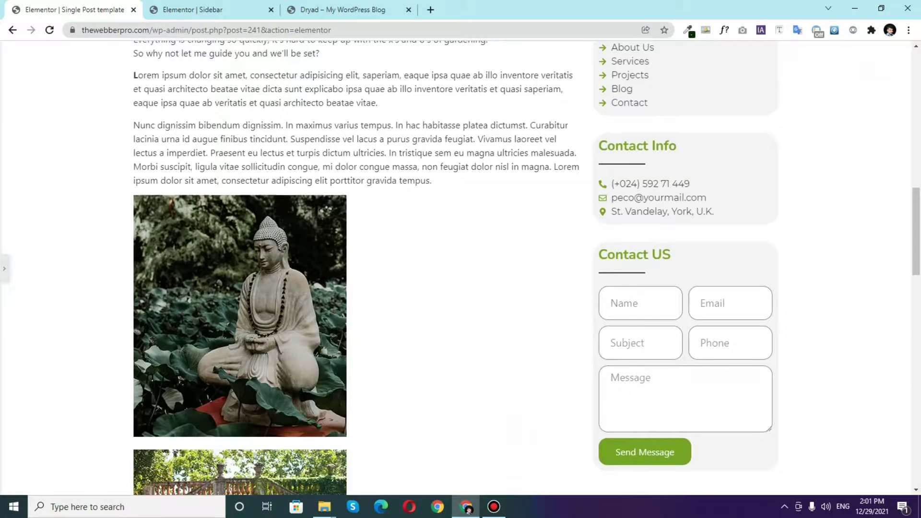
pyautogui.scroll(-5, 456, 272)
pyautogui.scroll(4, 456, 272)
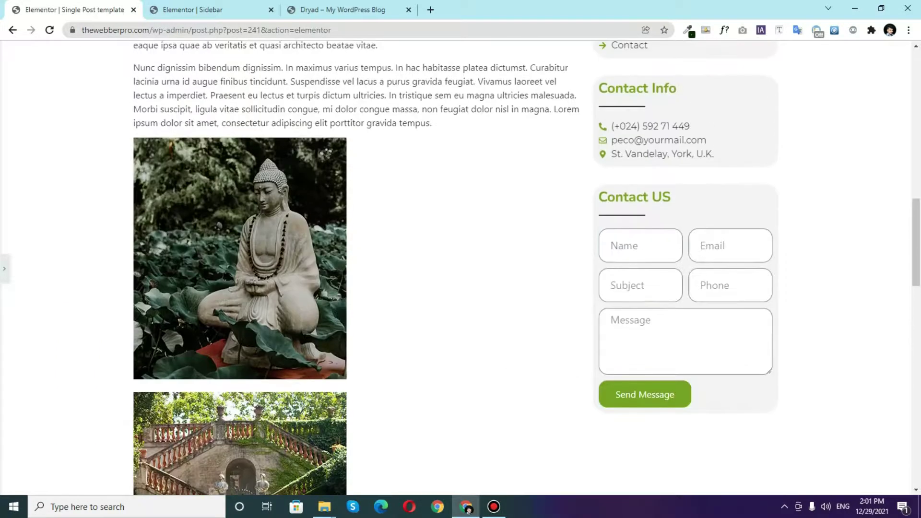
pyautogui.scroll(5, 456, 268)
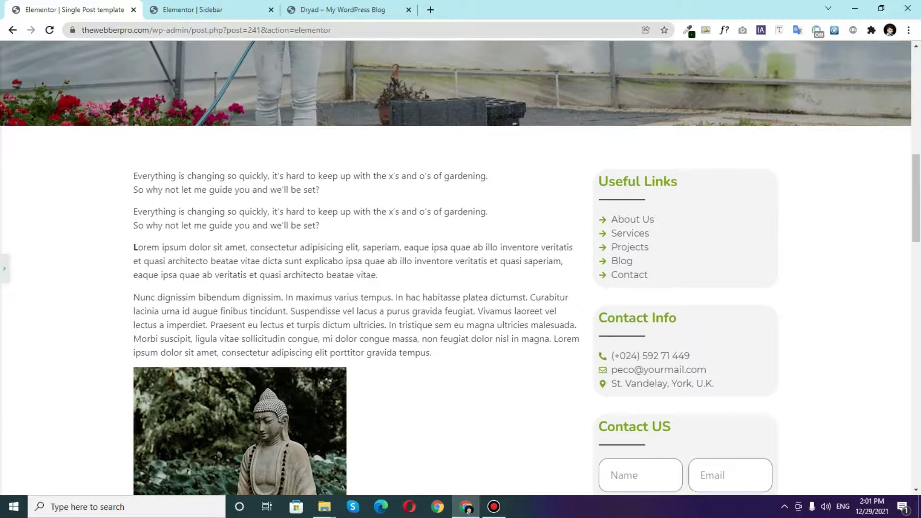
pyautogui.scroll(-5, 456, 269)
pyautogui.scroll(6, 456, 269)
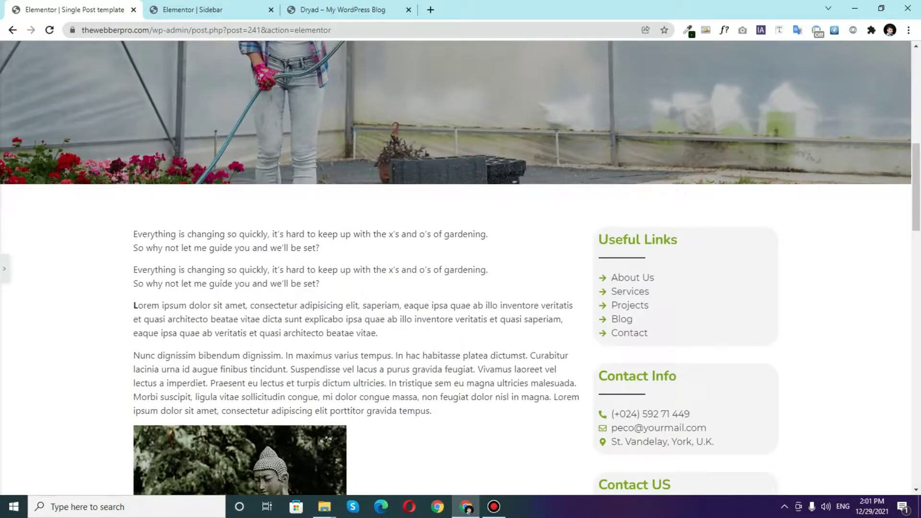
# Step: Restore the editing panel, update the Single Post template and load the site's home page thewebberpro.com in the same tab
pyautogui.click(4, 268)
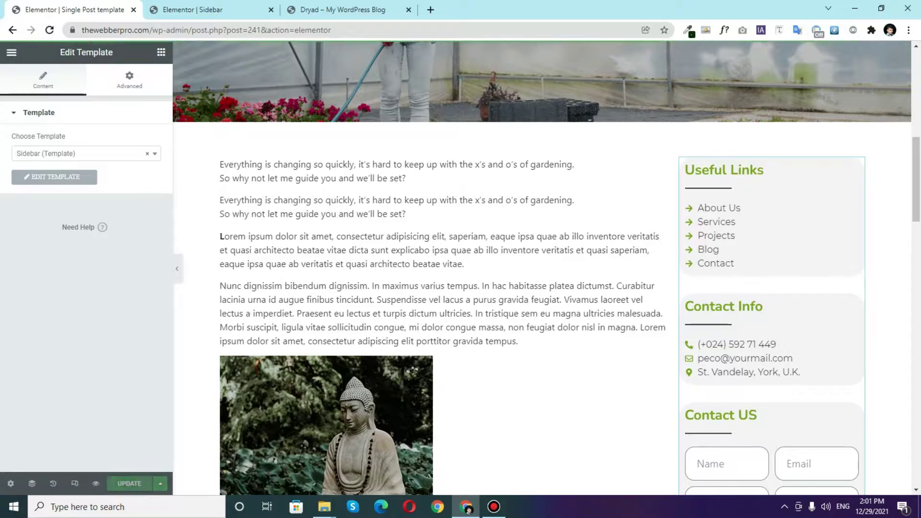
pyautogui.scroll(7, 542, 269)
pyautogui.moveTo(329, 30); pyautogui.dragTo(149, 30)
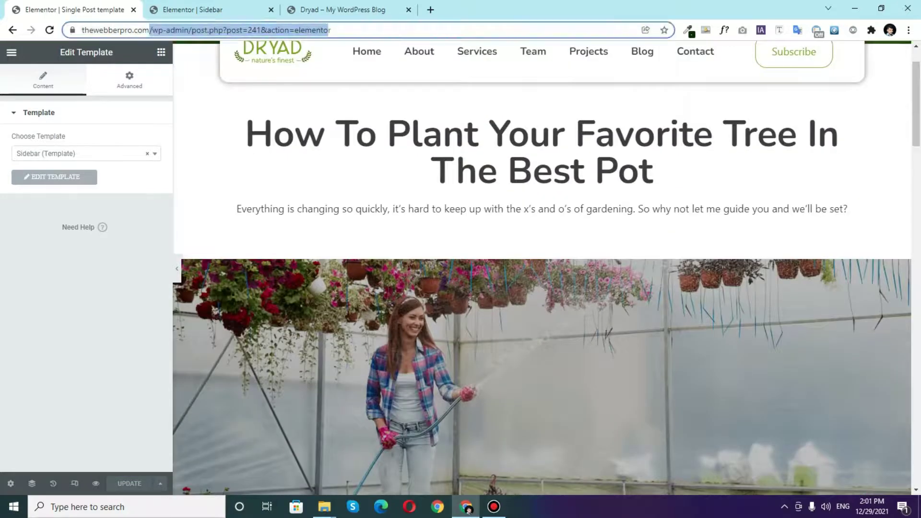
pyautogui.press('BackSpace')
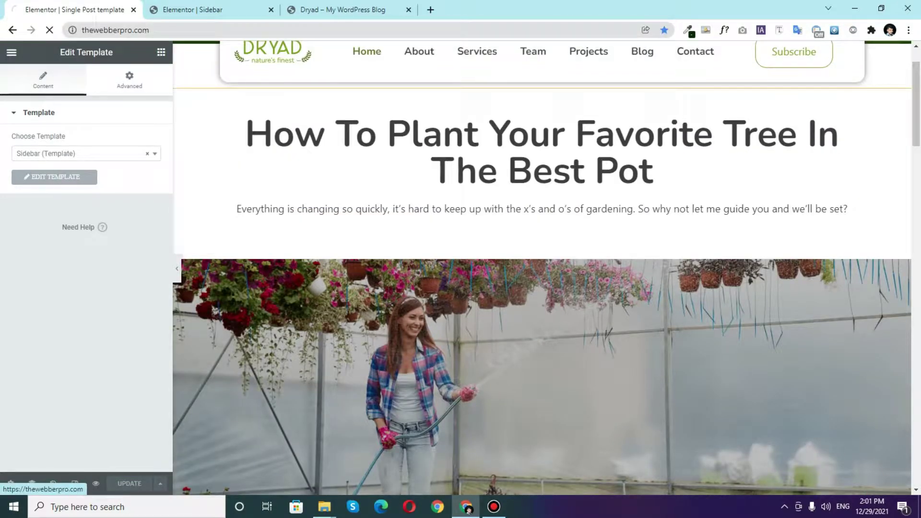
# Step: Close the other two browser tabs and open the post How To Plant Your Favorite Tree In The Best Pot from the Blog page
pyautogui.click(271, 10)
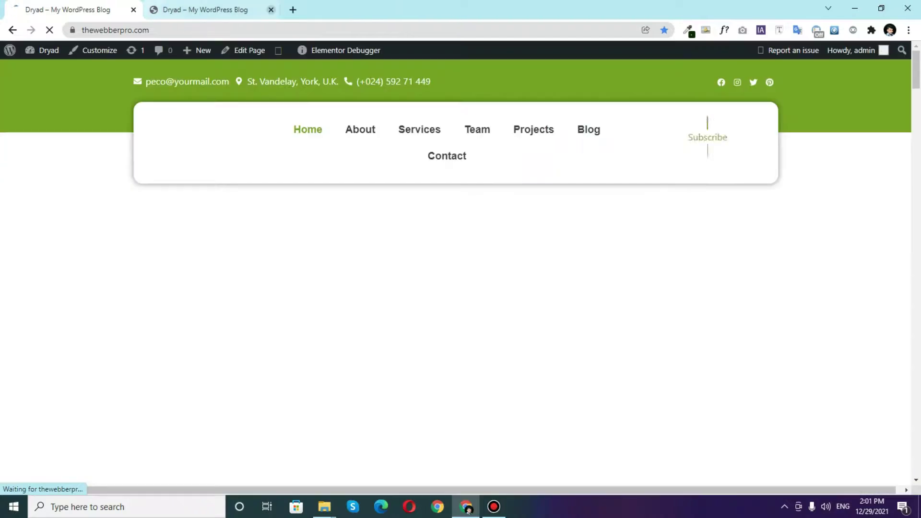
pyautogui.click(271, 9)
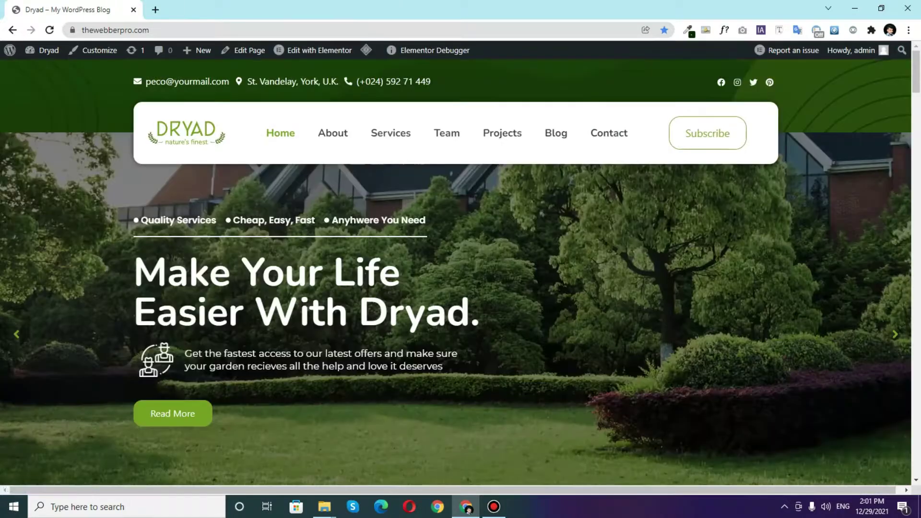
pyautogui.click(556, 133)
pyautogui.scroll(-5, 461, 269)
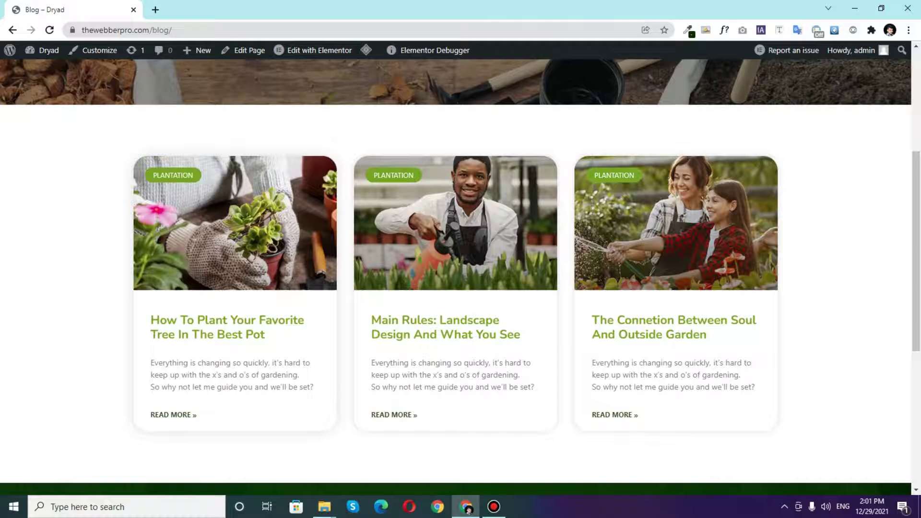
pyautogui.click(227, 321)
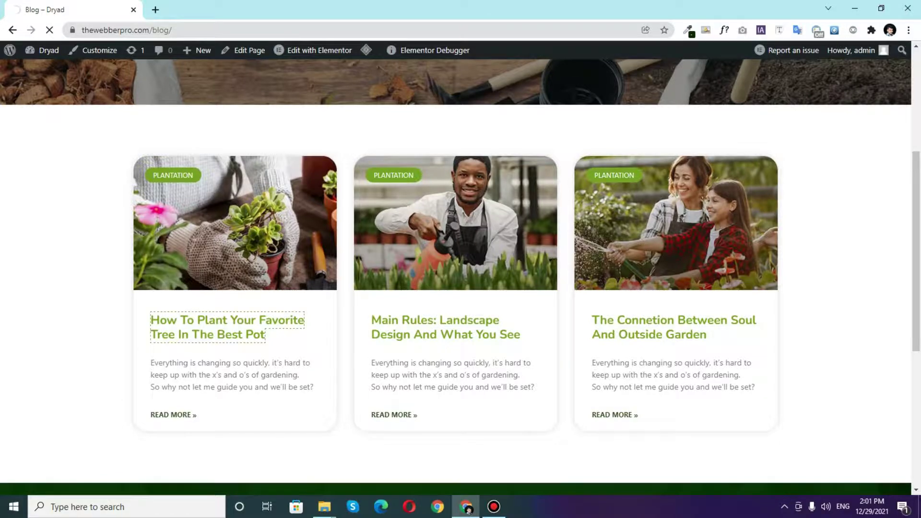
# Step: Examine the live post's layout, checking the Useful Links, Contact Info and Contact US sidebar blocks beside the content
pyautogui.scroll(-8, 455, 279)
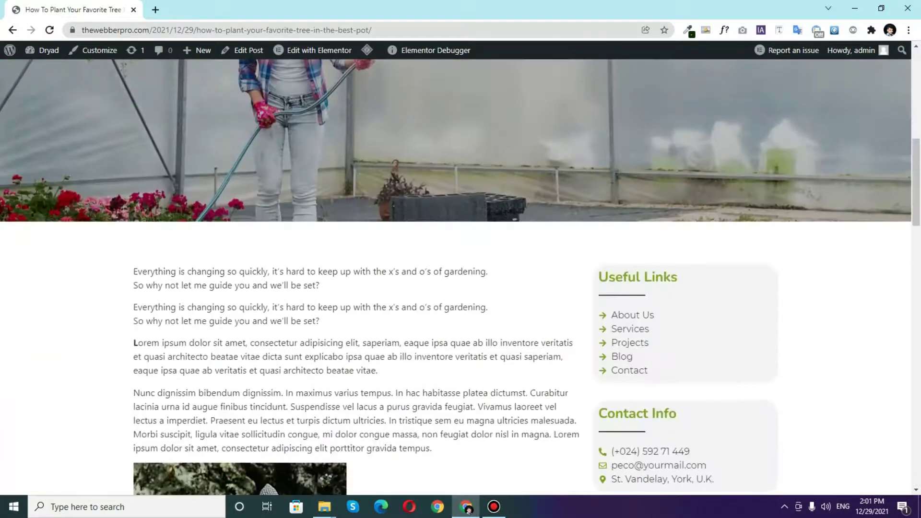
pyautogui.scroll(-10, 455, 279)
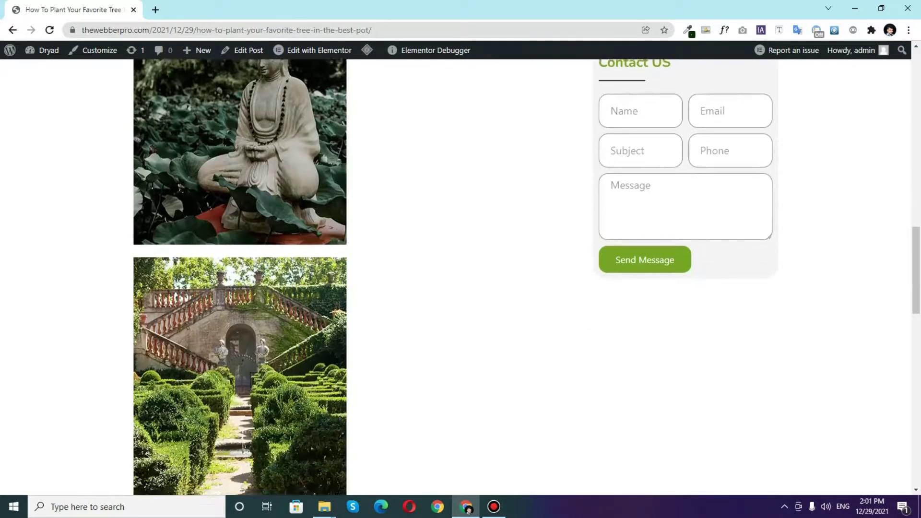
pyautogui.scroll(8, 456, 279)
pyautogui.scroll(-5, 455, 278)
pyautogui.scroll(8, 456, 278)
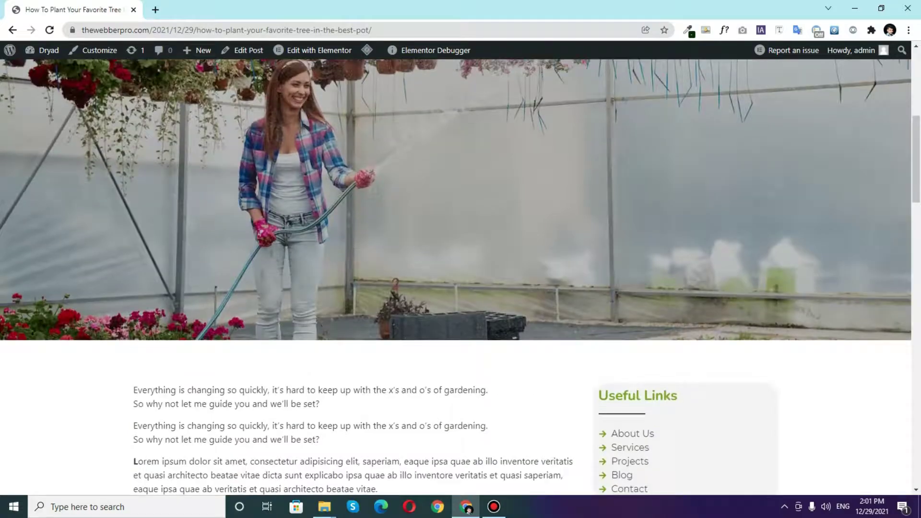
pyautogui.scroll(5, 456, 278)
pyautogui.scroll(-6, 456, 278)
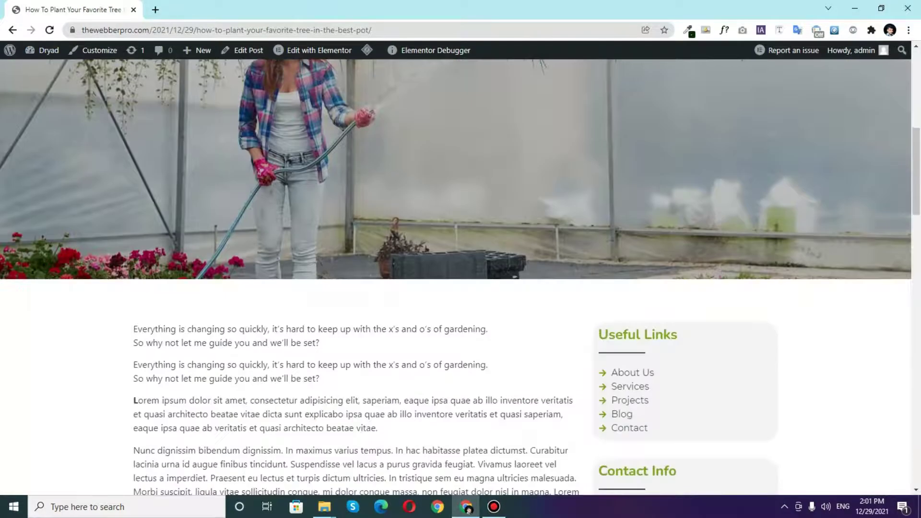
pyautogui.scroll(-5, 455, 279)
pyautogui.scroll(6, 456, 279)
pyautogui.scroll(-2, 456, 278)
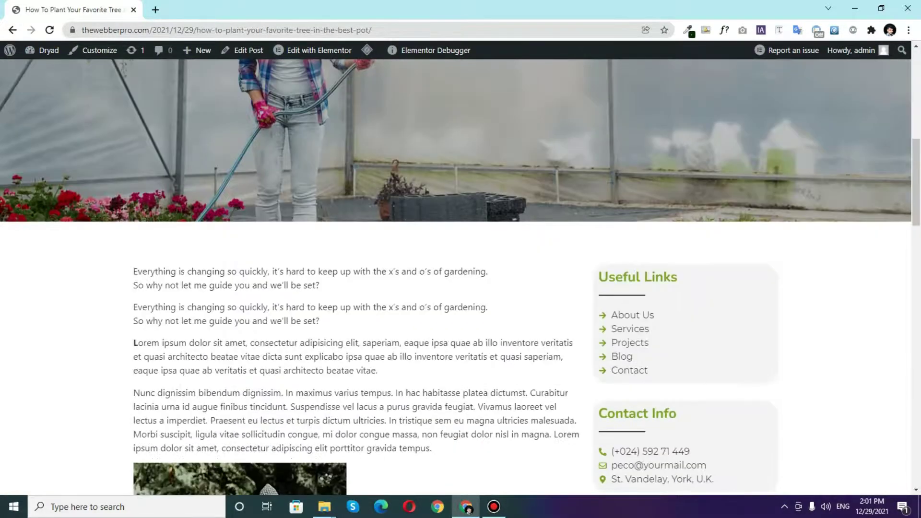
pyautogui.scroll(-5, 455, 278)
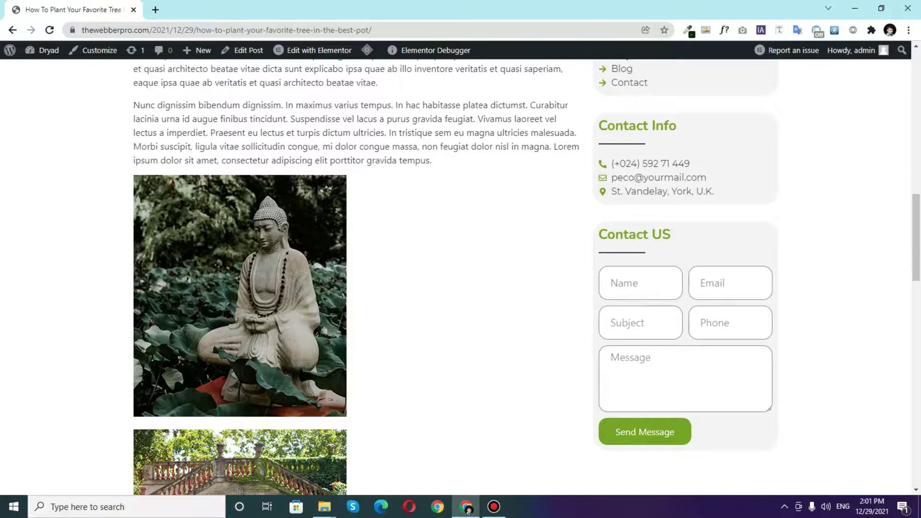
pyautogui.scroll(1, 456, 278)
# Step: Go to the WordPress dashboard and list all templates in the template library
pyautogui.moveTo(42, 50)
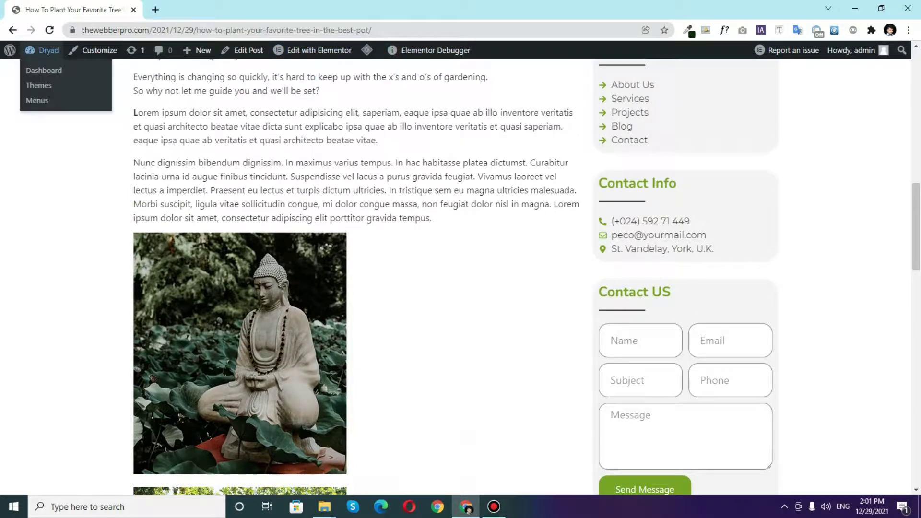
pyautogui.click(43, 71)
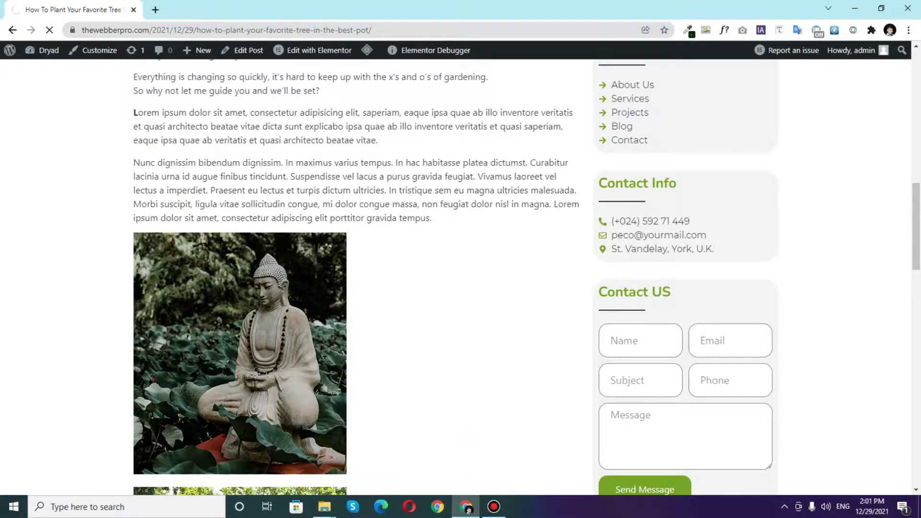
pyautogui.moveTo(30, 332)
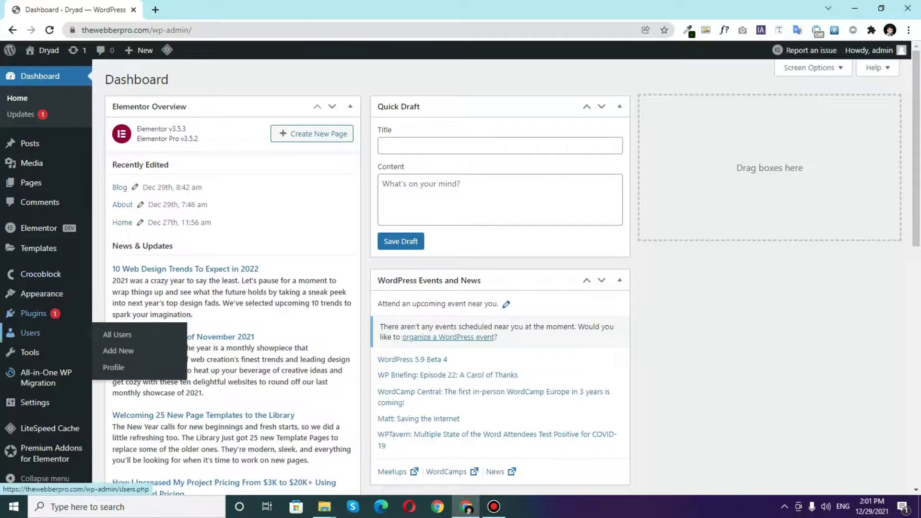
pyautogui.click(39, 248)
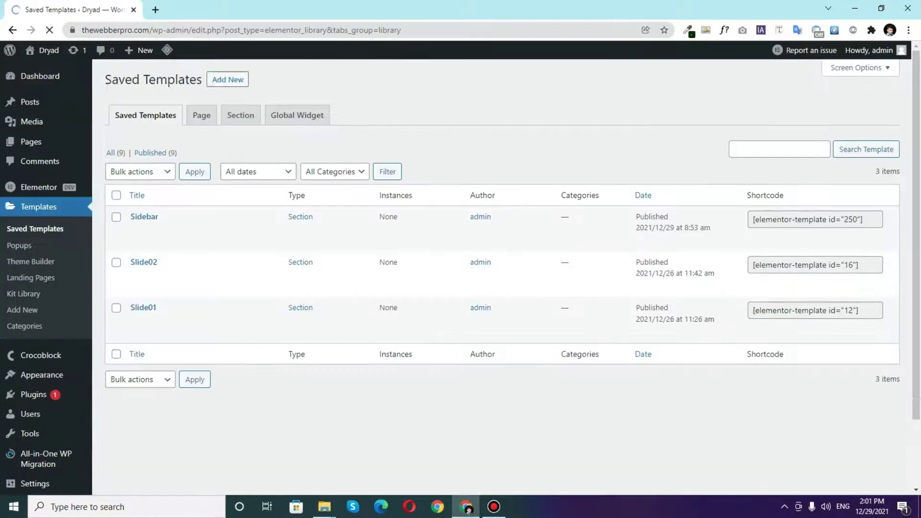
pyautogui.click(115, 174)
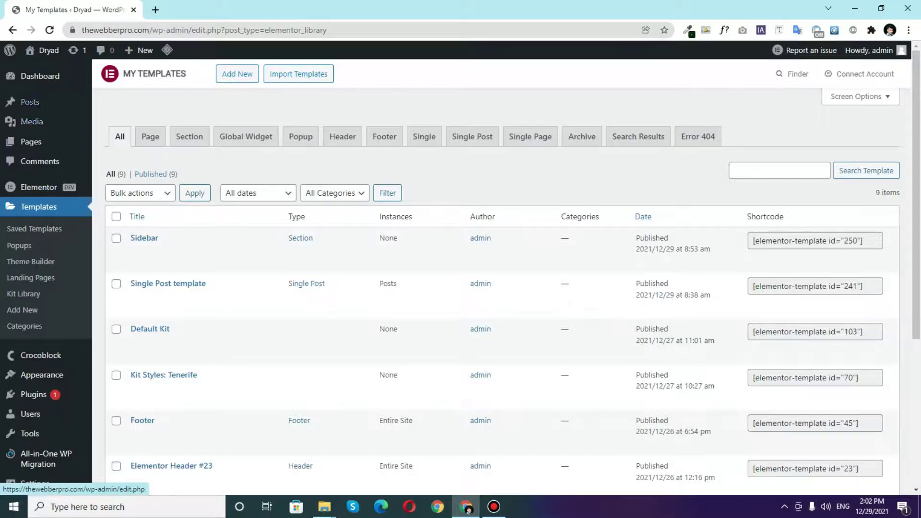
# Step: Open the site's home page from the WordPress admin area
pyautogui.moveTo(48, 50)
pyautogui.rightClick(46, 67)
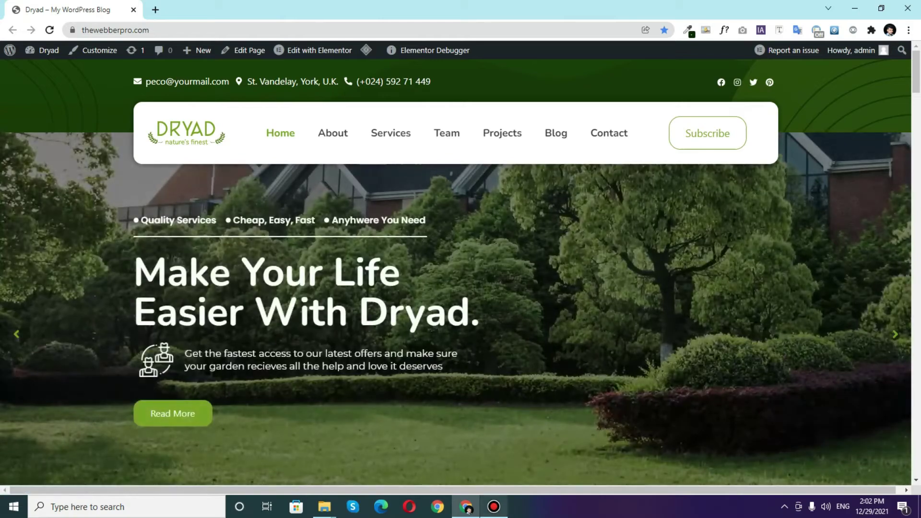
pyautogui.click(493, 507)
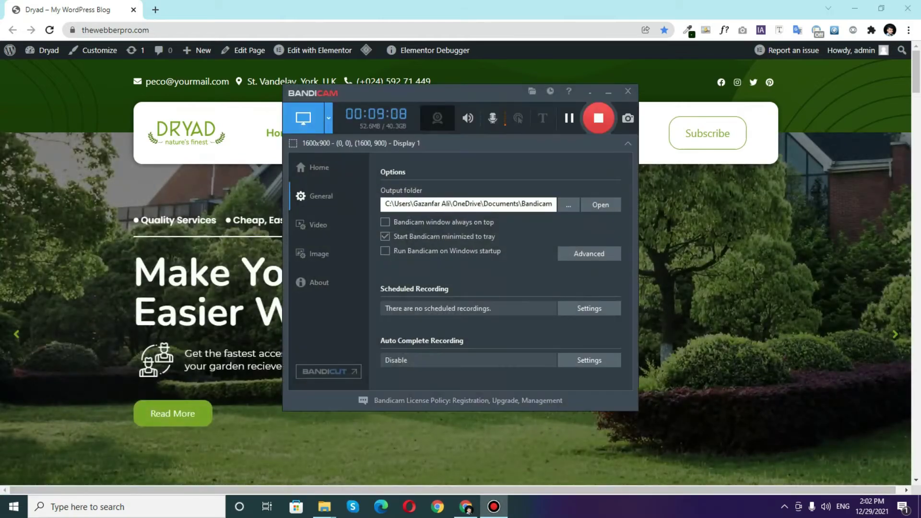